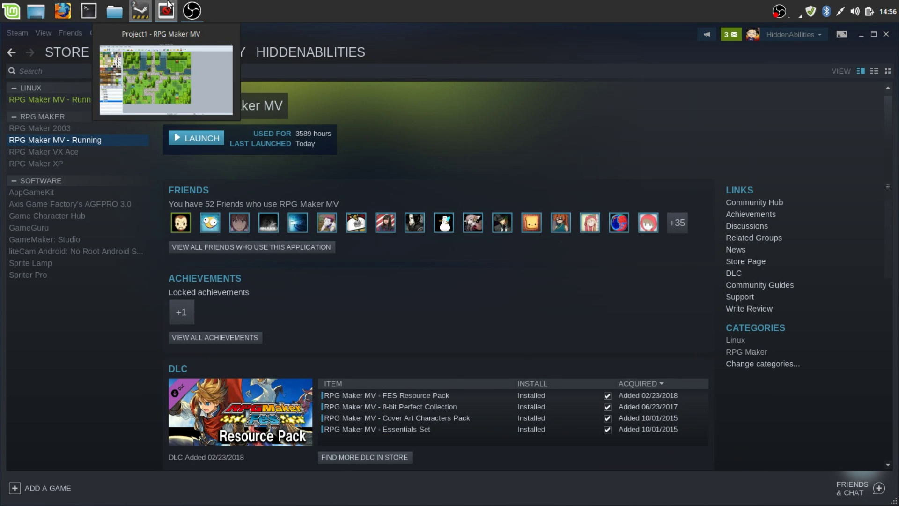
# - Bring the Project1 editor to the front and select MAP002 in the map tree
pyautogui.click(167, 6)
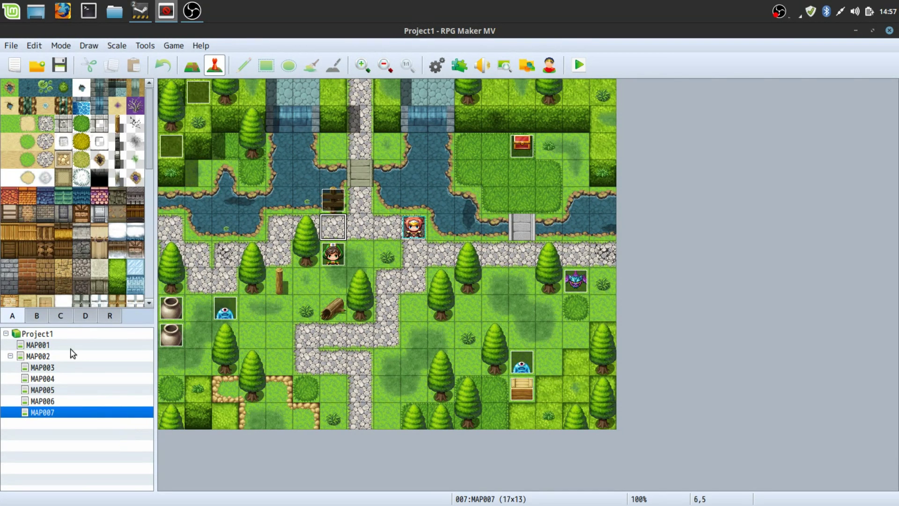
pyautogui.click(55, 356)
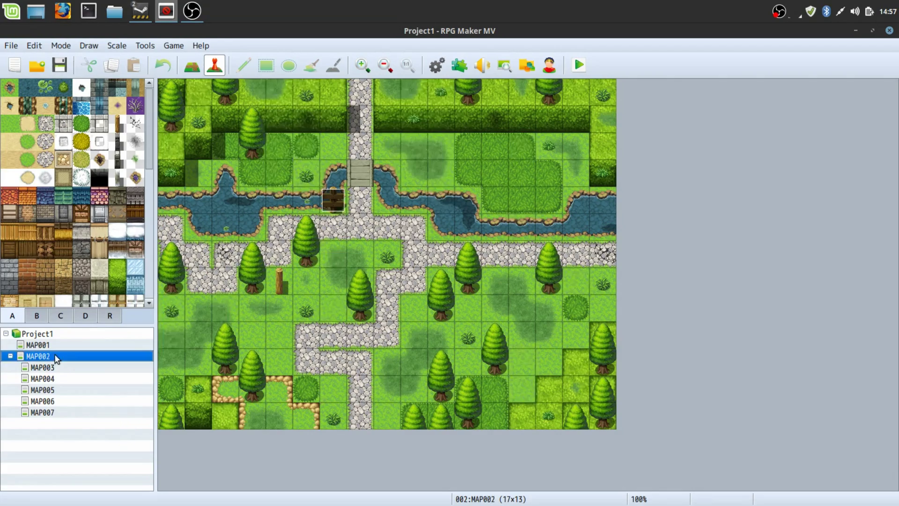
# - Set MAP002's player starting position on path tile 8,5 below the bridge
pyautogui.rightClick(395, 232)
pyautogui.moveTo(486, 395)
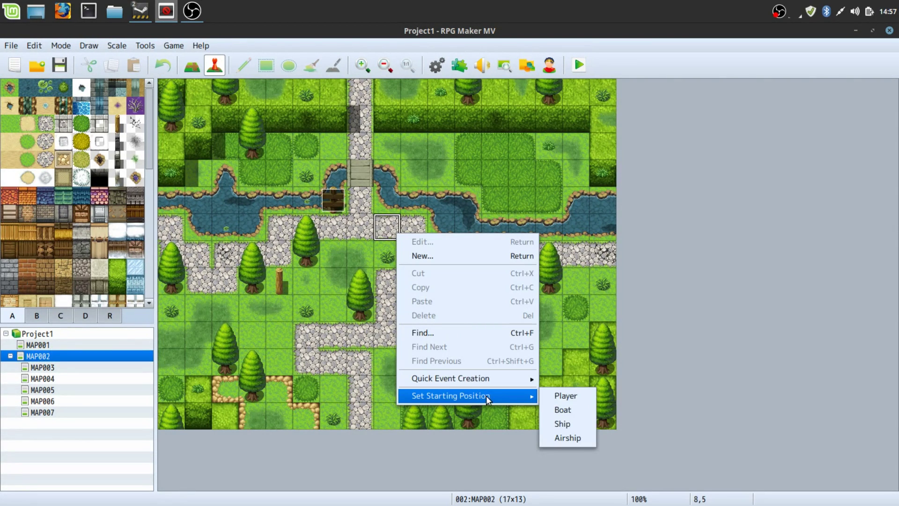
pyautogui.click(557, 398)
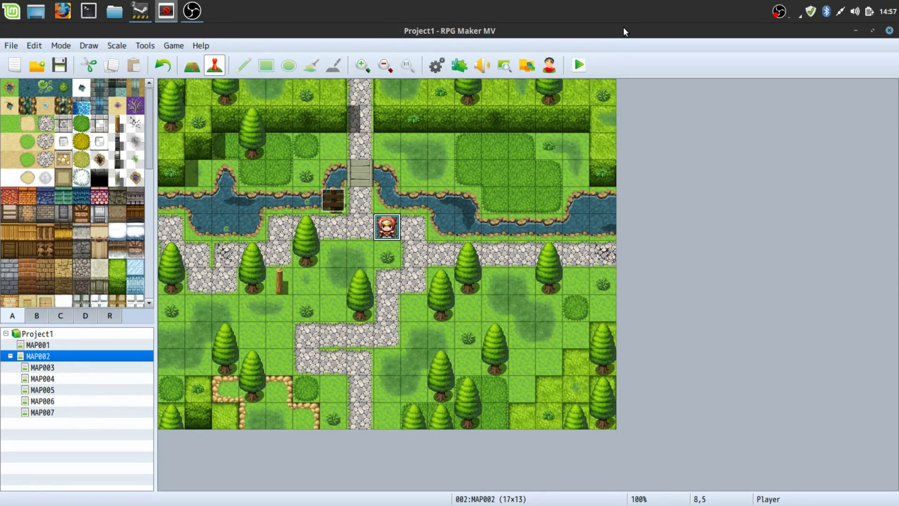
# - Save the project, launch a playtest, and select MAP003
pyautogui.click(581, 61)
pyautogui.press('Return')
pyautogui.click(50, 366)
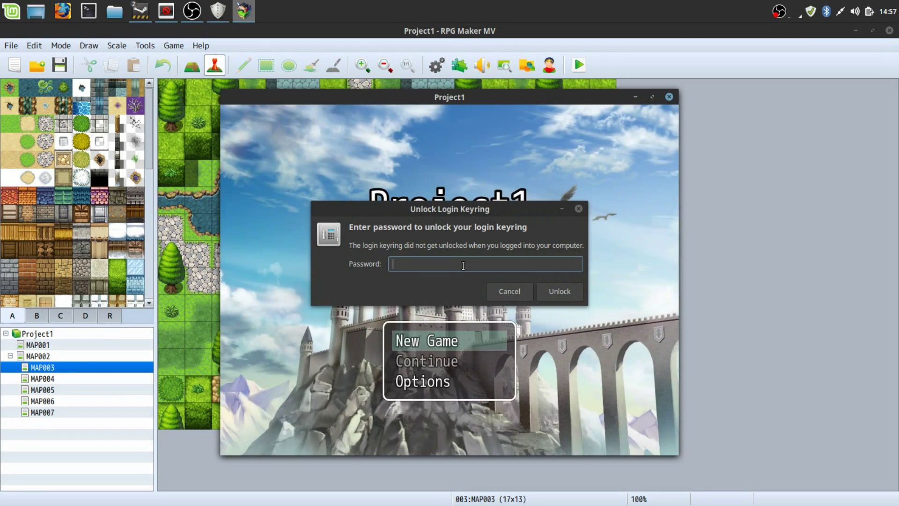
pyautogui.click(510, 291)
pyautogui.click(445, 345)
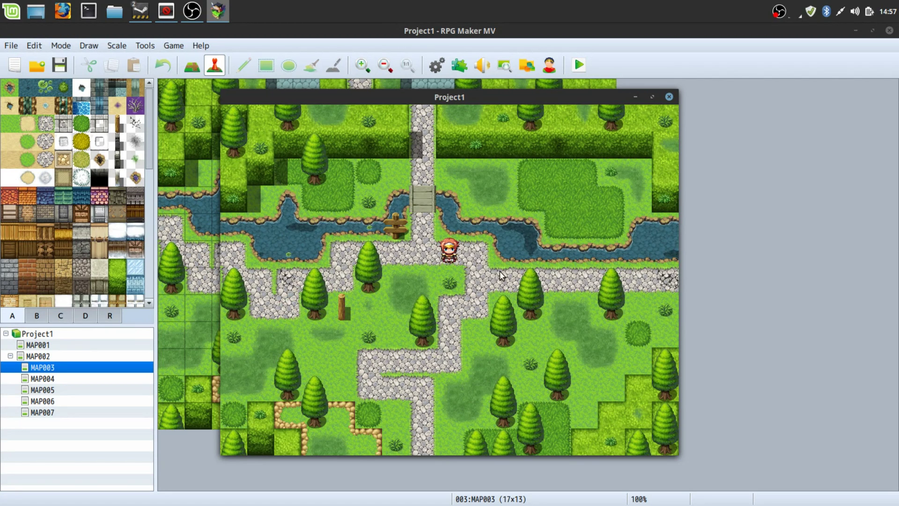
pyautogui.click(615, 181)
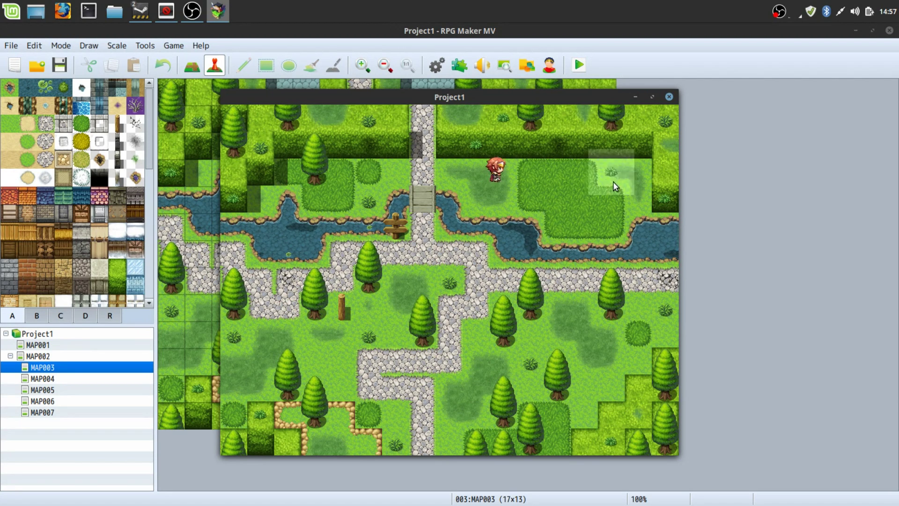
pyautogui.click(556, 305)
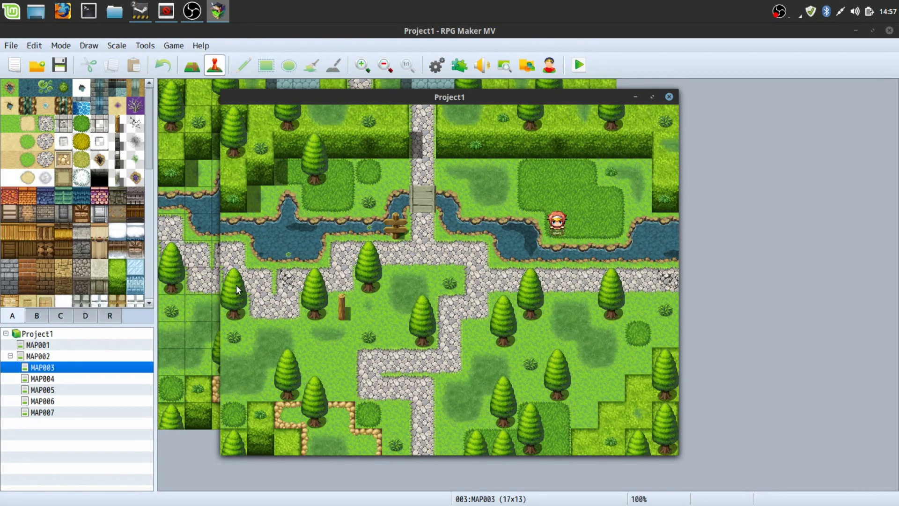
pyautogui.click(288, 286)
pyautogui.click(260, 305)
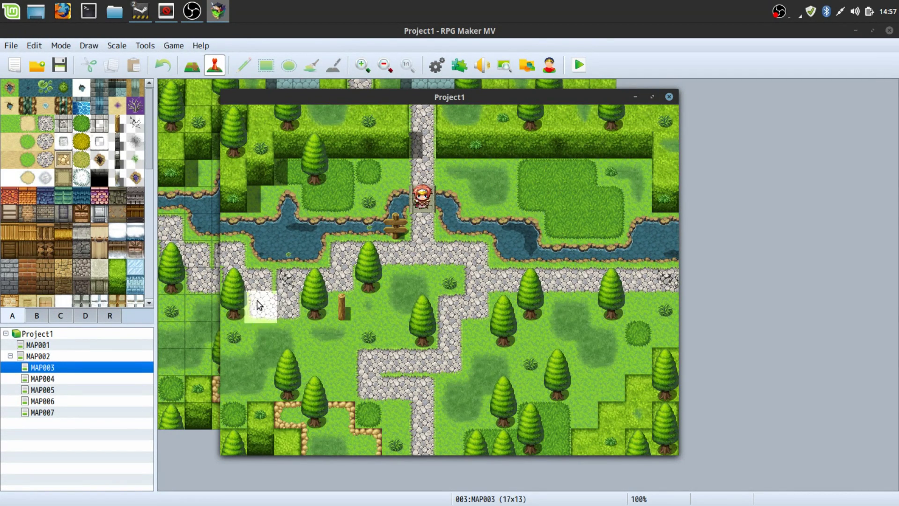
pyautogui.click(669, 98)
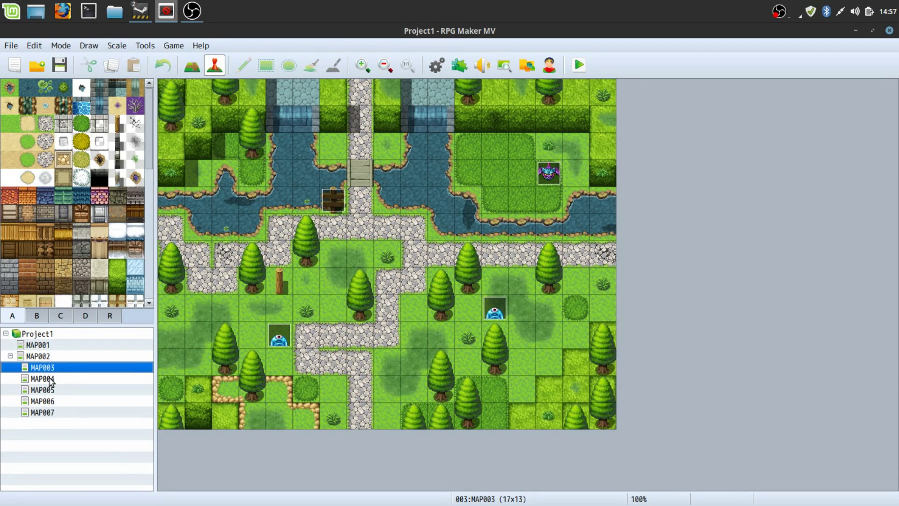
# - Glance at MAP002, return to MAP003, and peek at the slime event's settings
pyautogui.click(47, 356)
pyautogui.click(49, 367)
pyautogui.doubleClick(279, 335)
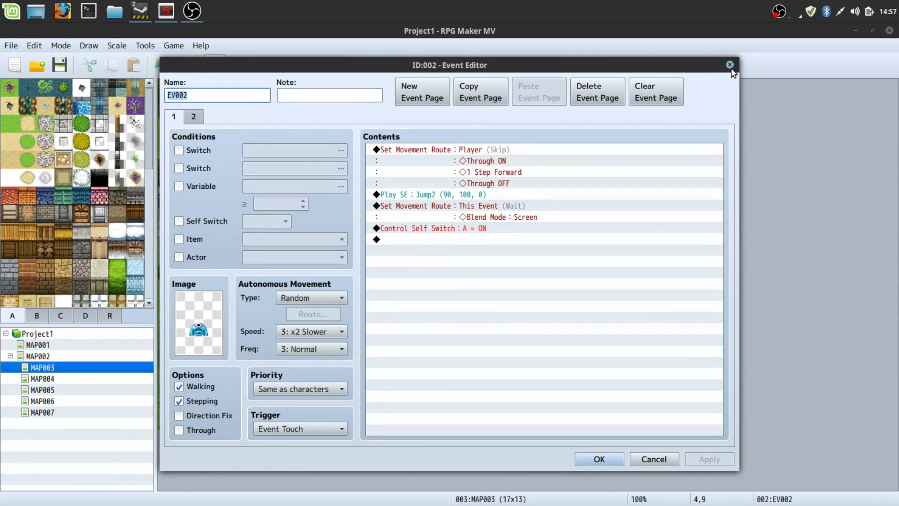
pyautogui.click(730, 65)
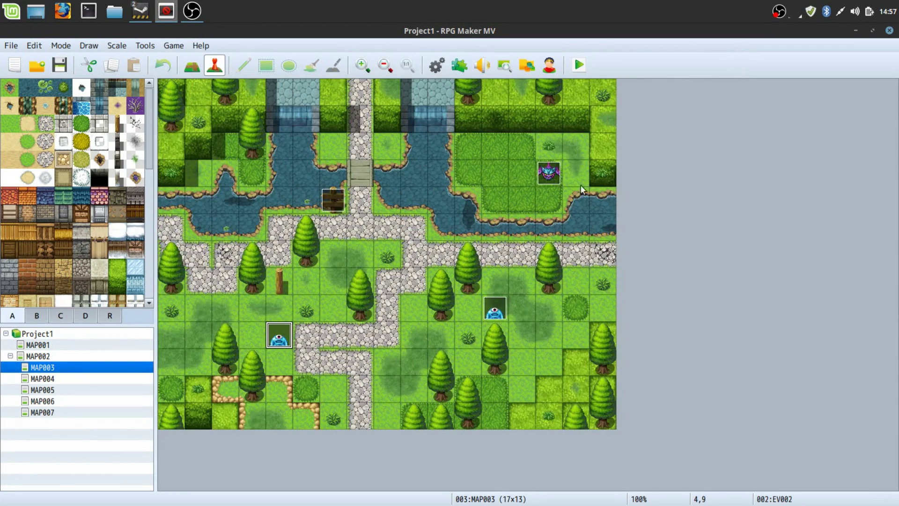
# - Move the bat event to tile 5,7 and set the player start at tile 7,5
pyautogui.moveTo(546, 178); pyautogui.dragTo(306, 281)
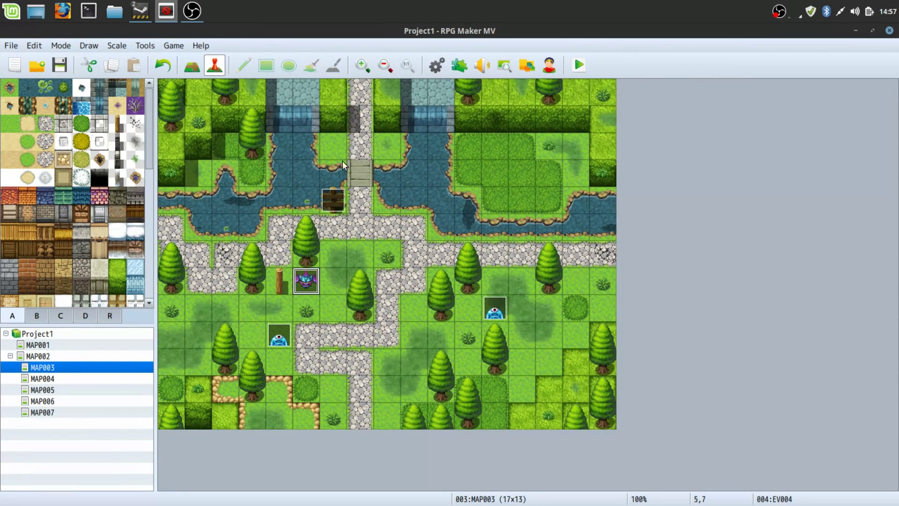
pyautogui.click(359, 226)
pyautogui.rightClick(358, 226)
pyautogui.moveTo(410, 384)
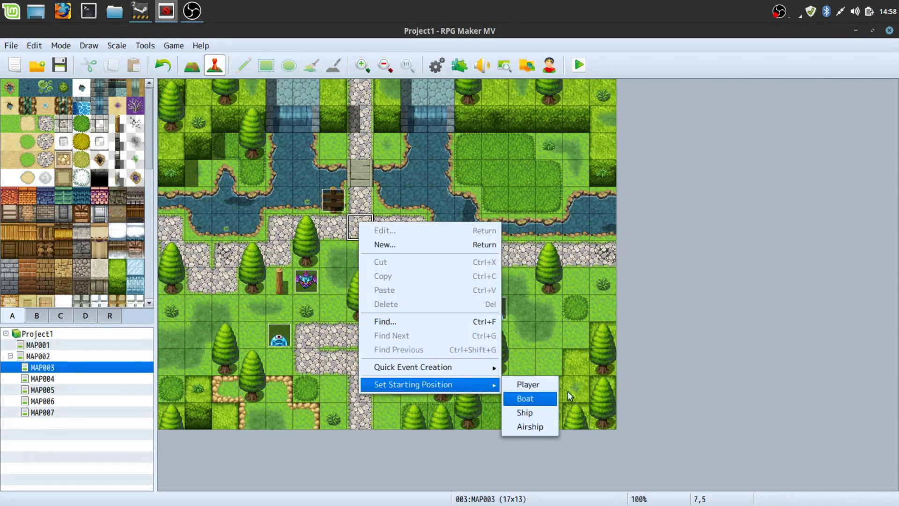
pyautogui.click(527, 381)
pyautogui.click(274, 395)
pyautogui.click(281, 361)
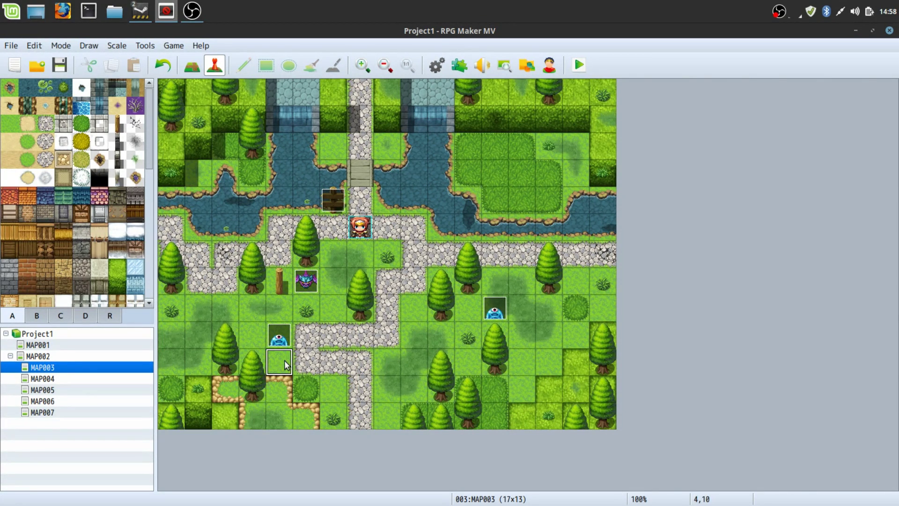
# - Review the bat event, then the left slime event's two pages, and confirm with OK
pyautogui.doubleClick(302, 284)
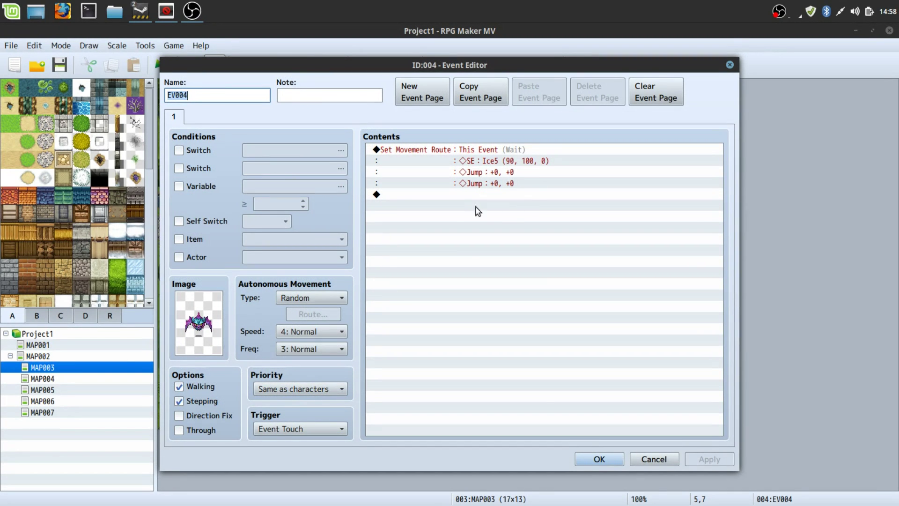
pyautogui.click(599, 459)
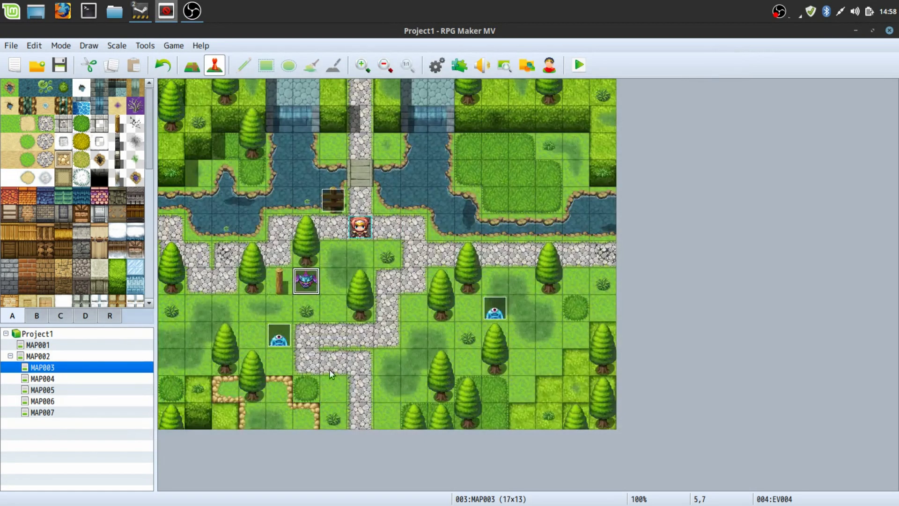
pyautogui.doubleClick(291, 341)
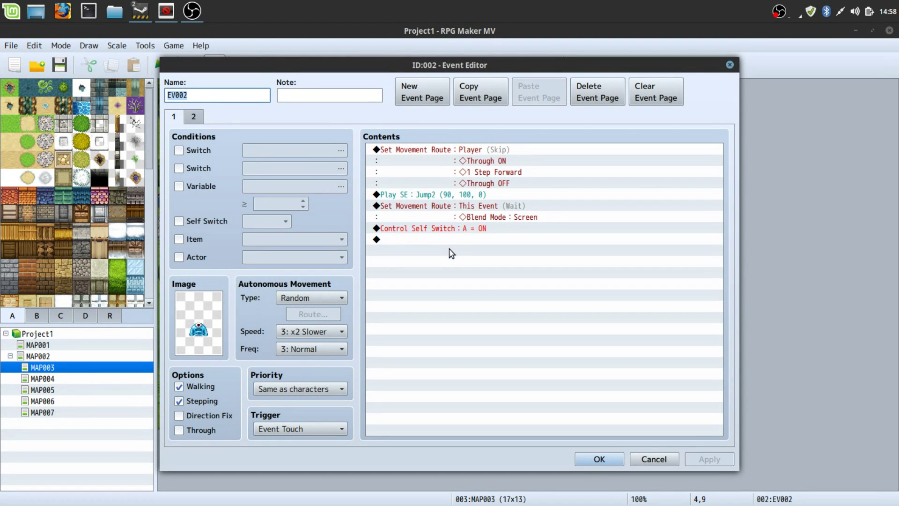
pyautogui.click(195, 117)
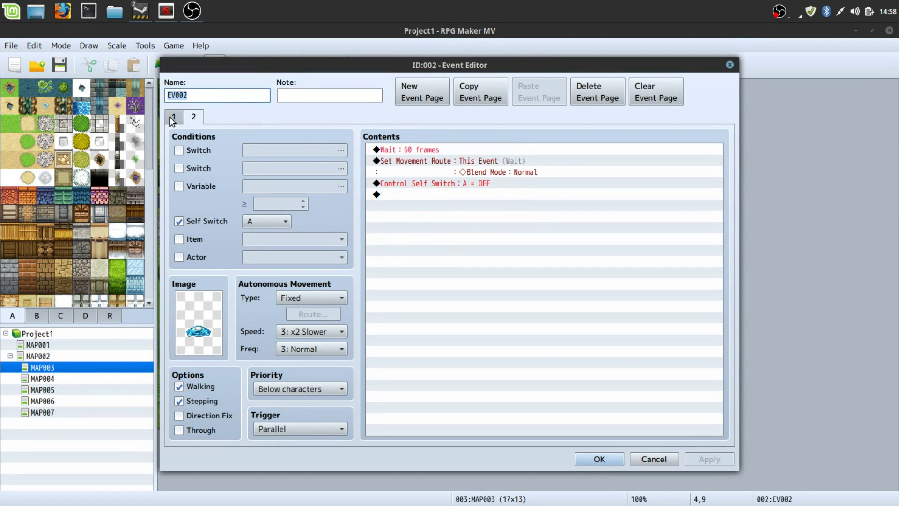
pyautogui.click(173, 118)
pyautogui.click(194, 117)
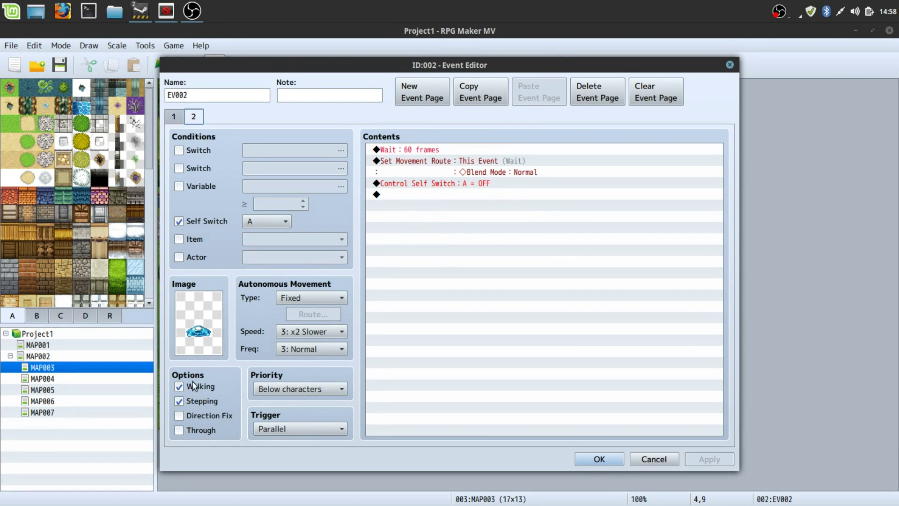
pyautogui.click(177, 118)
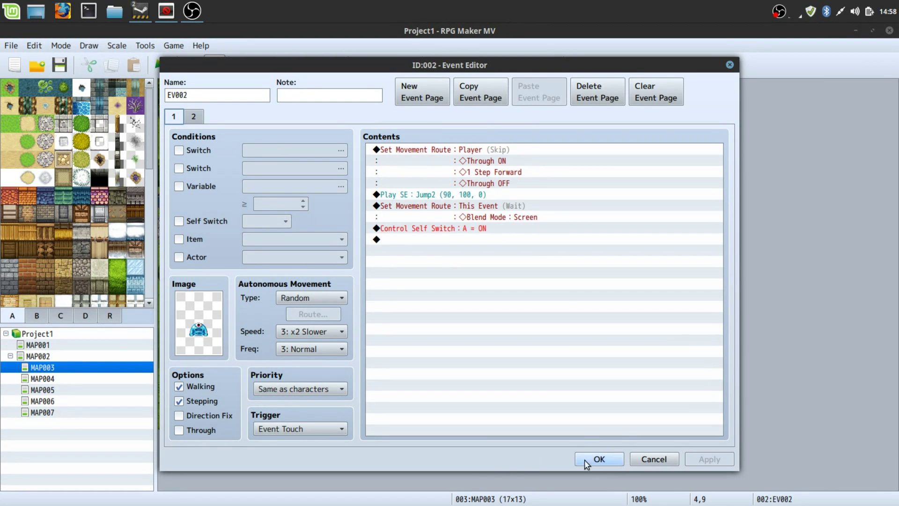
pyautogui.click(600, 461)
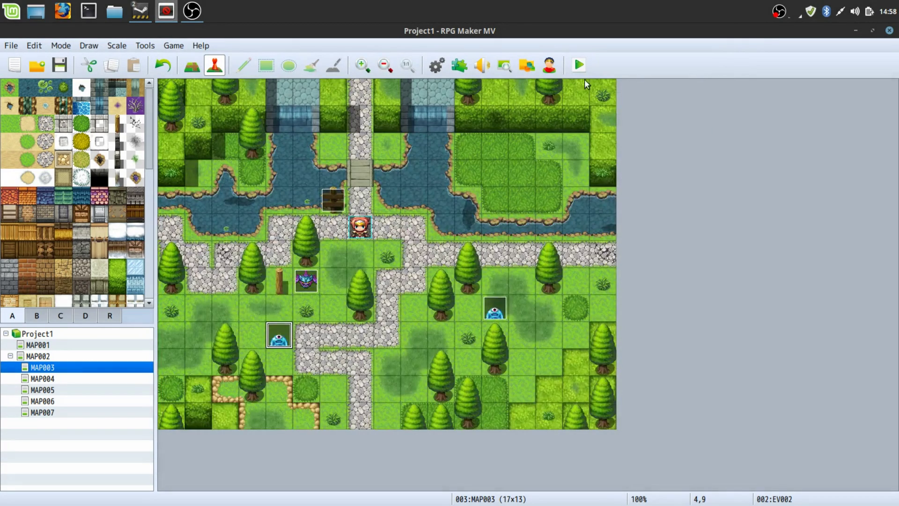
# - Save, launch the playtest, enter the keyring password, and start a New Game
pyautogui.click(579, 65)
pyautogui.click(394, 287)
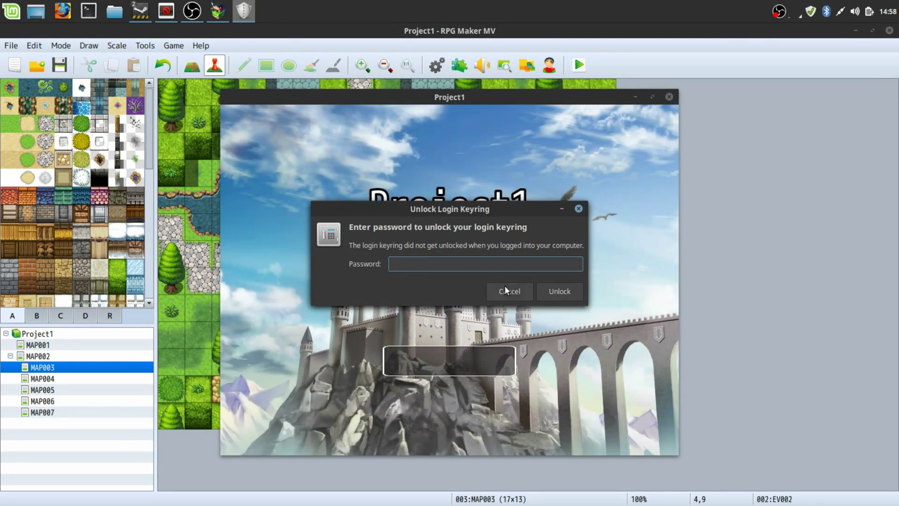
pyautogui.write('••••••')
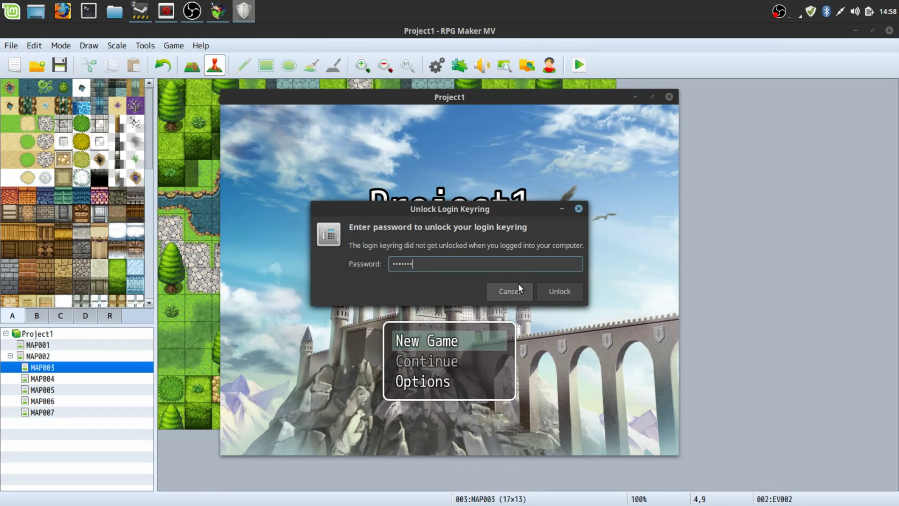
pyautogui.press('Return')
pyautogui.click(418, 345)
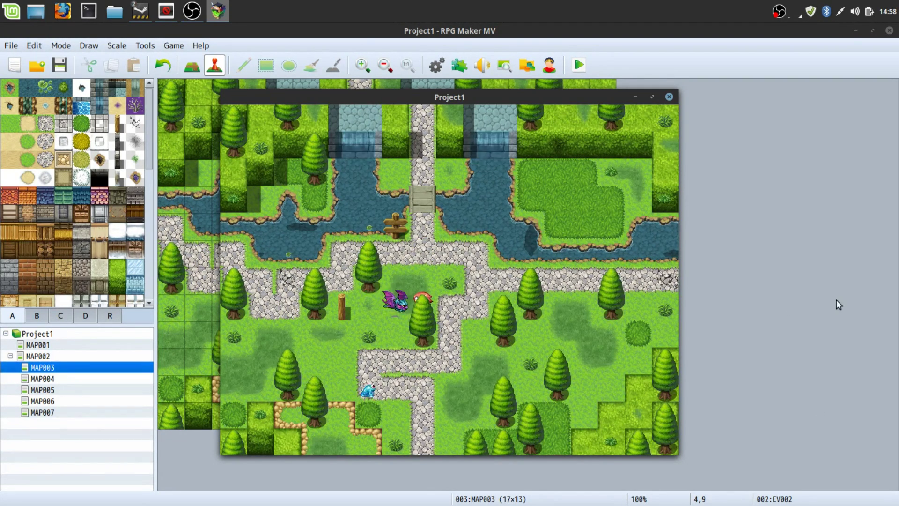
# - Open and close the game menu, then walk the player around among the bat and slimes
pyautogui.press('Escape')
pyautogui.press('Escape')
pyautogui.press('Right')
pyautogui.press('Right')
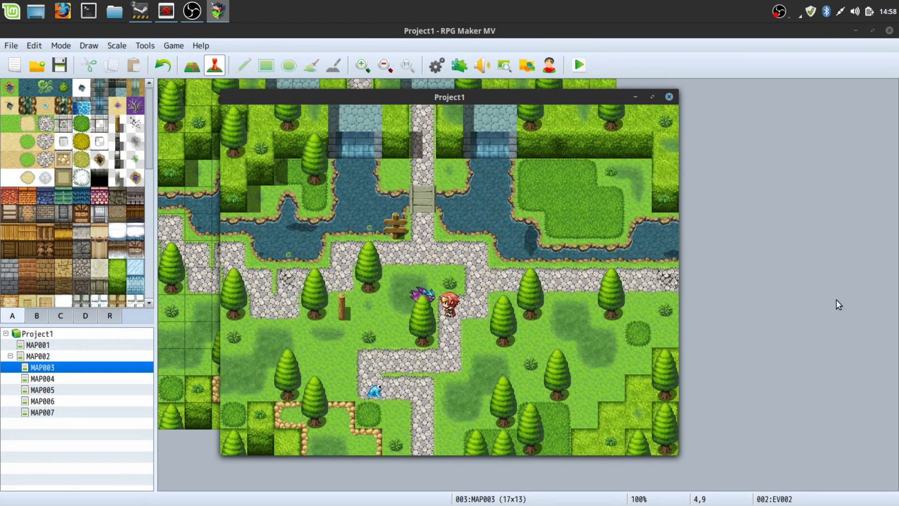
pyautogui.press('Down')
pyautogui.press('Down')
pyautogui.press('Left')
pyautogui.press('Left')
pyautogui.press('Down')
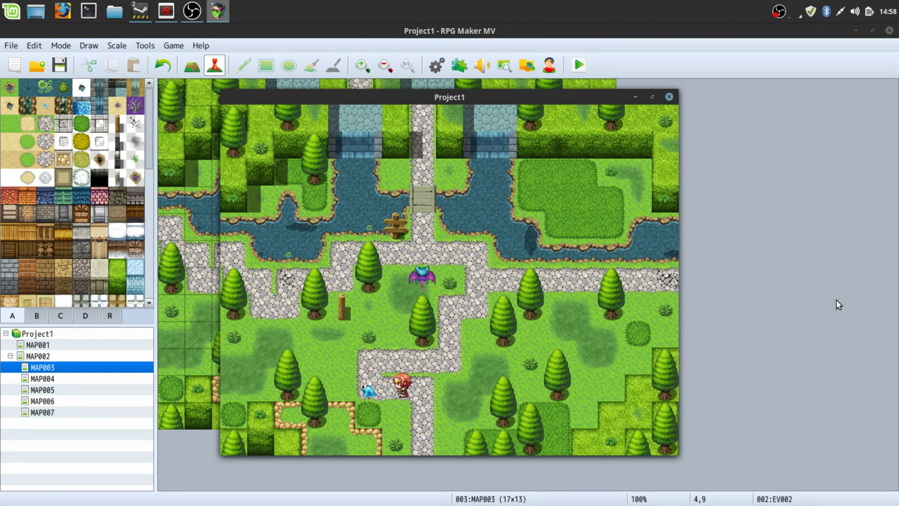
pyautogui.press('Left')
pyautogui.press('Right')
pyautogui.press('Right')
pyautogui.press('Right')
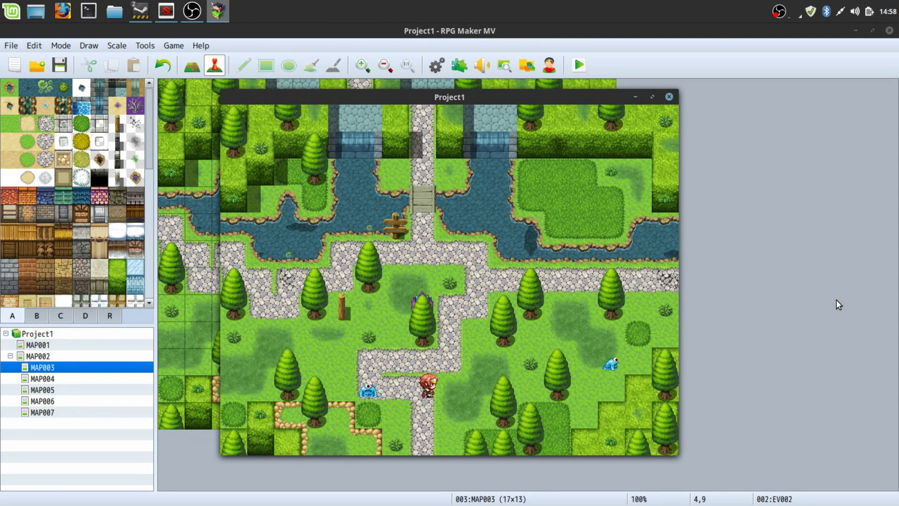
pyautogui.press('Up')
pyautogui.press('Right')
pyautogui.press('Right')
pyautogui.press('Right')
pyautogui.press('Right')
pyautogui.press('Right')
pyautogui.press('Right')
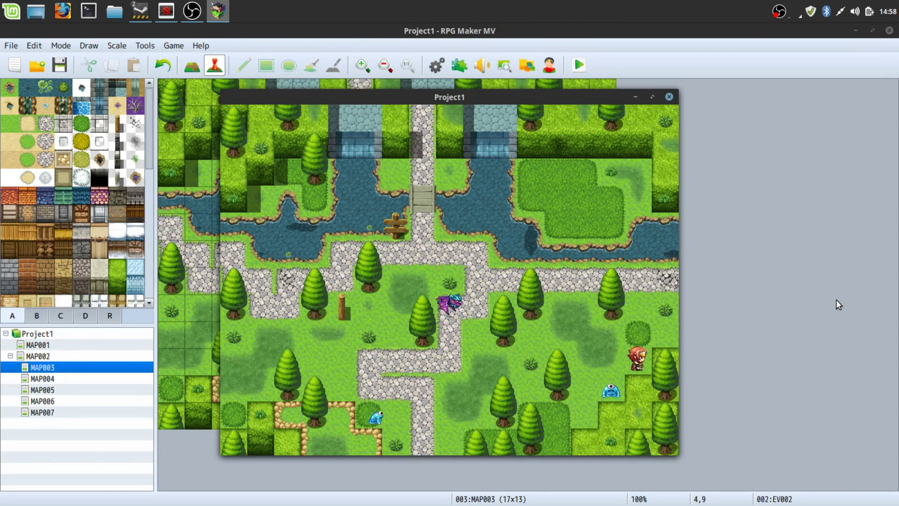
pyautogui.press('Left')
pyautogui.press('Down')
pyautogui.press('Up')
pyautogui.press('Down')
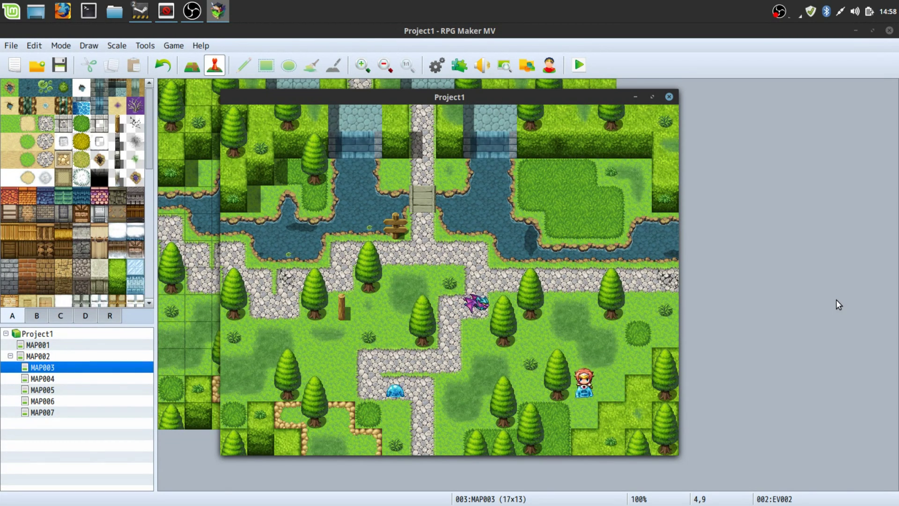
pyautogui.press('Down')
pyautogui.press('Up')
pyautogui.press('Up')
pyautogui.press('Up')
pyautogui.press('Left')
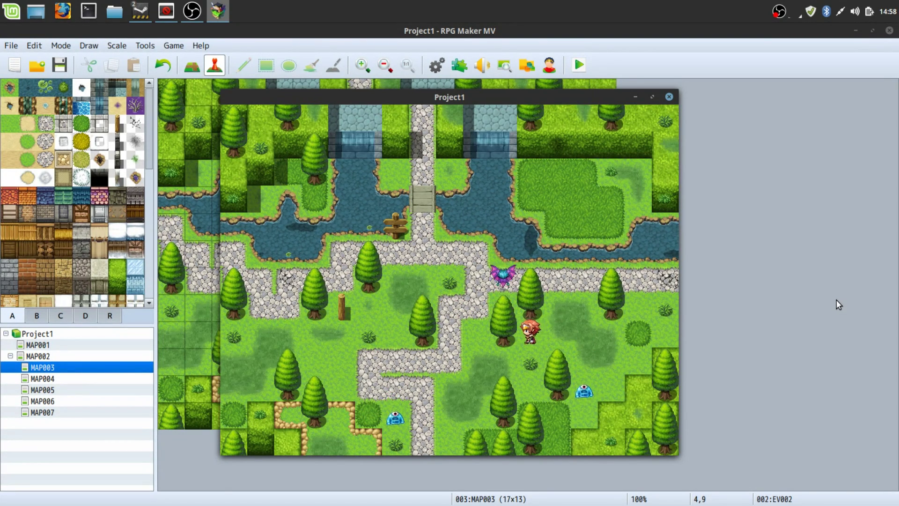
pyautogui.press('Up')
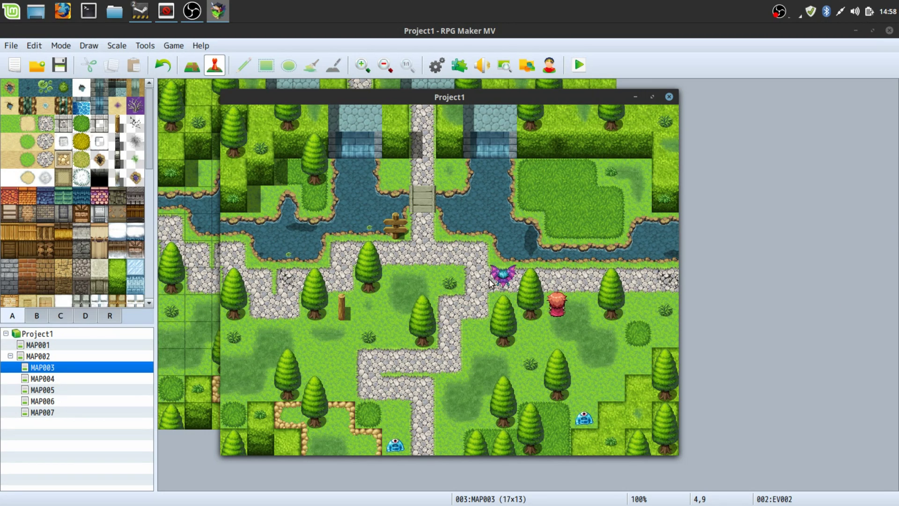
# - Switch to MAP004, inspect EV005's three Tint Screen commands, and cancel without changes
pyautogui.click(669, 97)
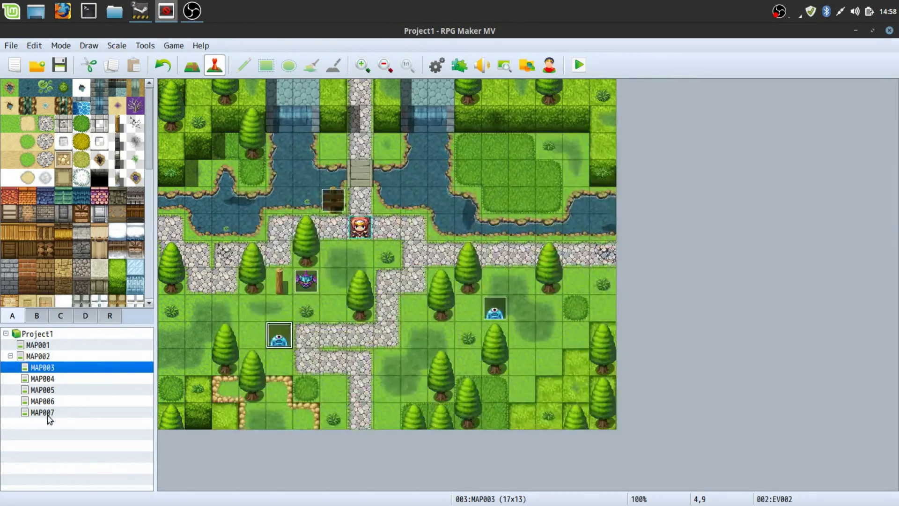
pyautogui.click(42, 378)
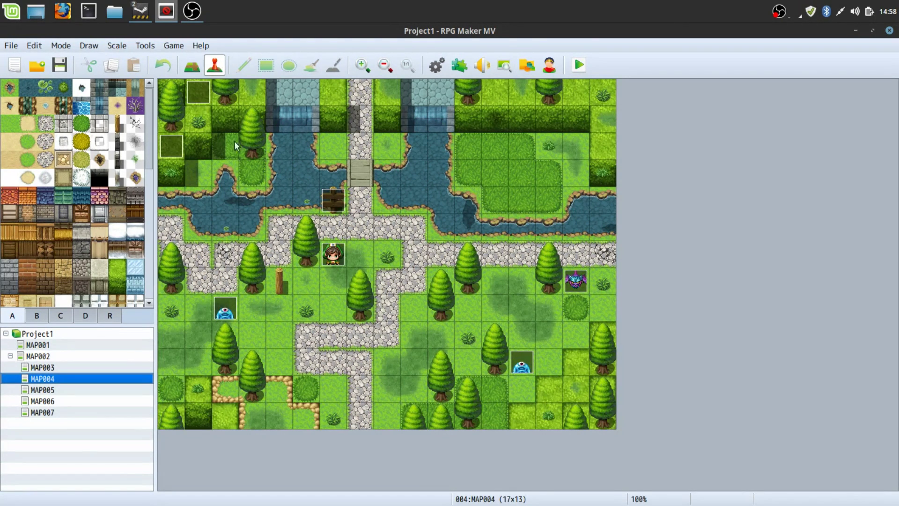
pyautogui.doubleClick(199, 91)
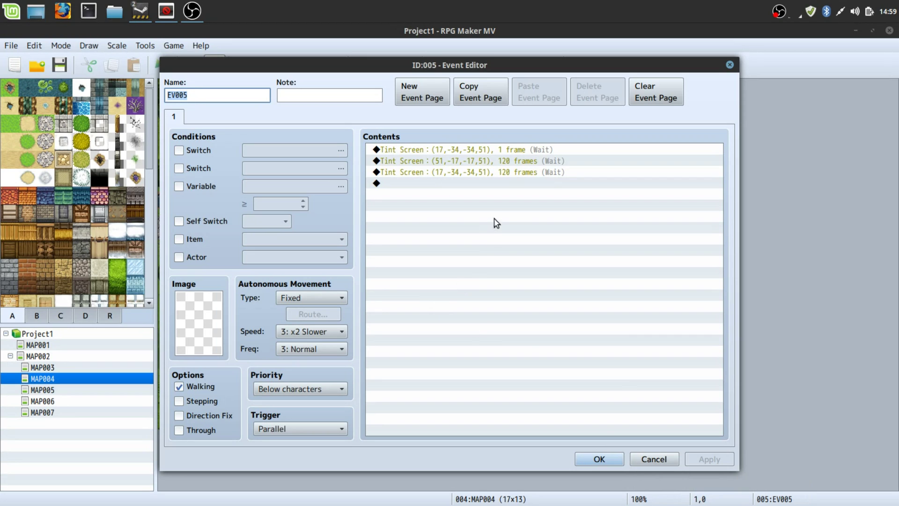
pyautogui.click(470, 149)
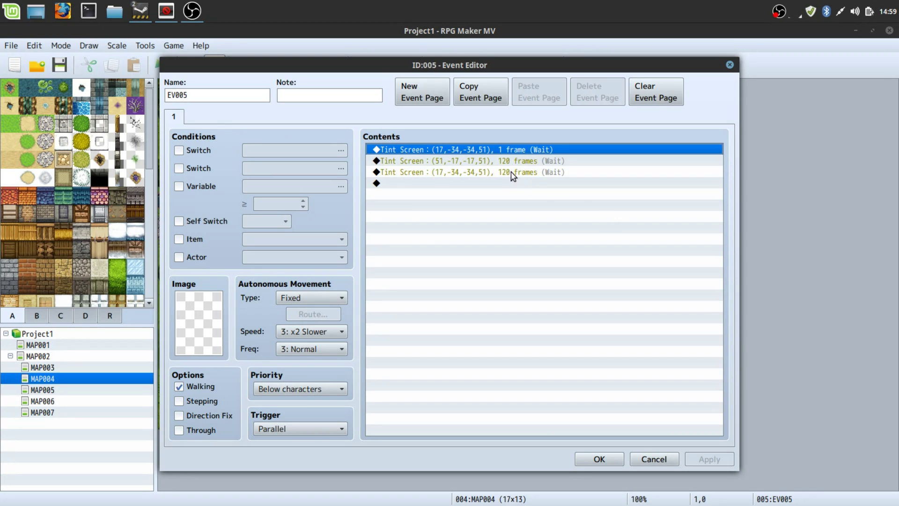
pyautogui.click(491, 162)
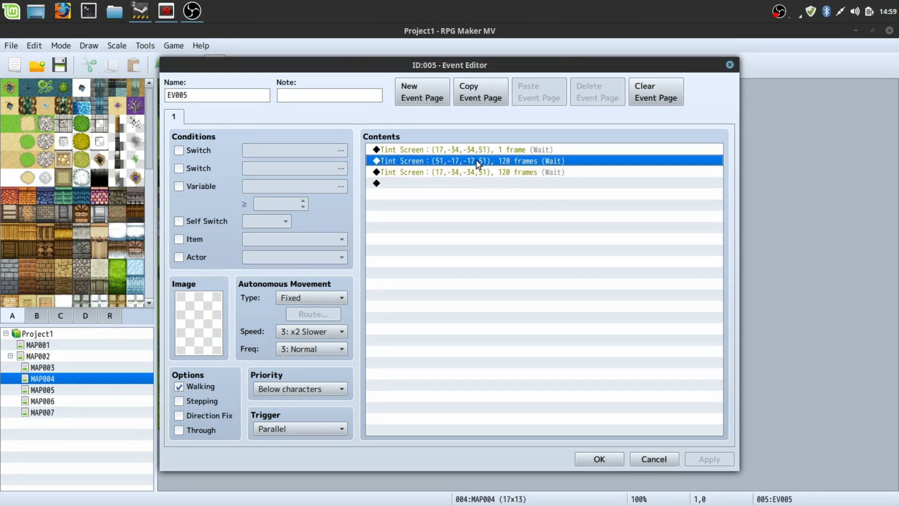
pyautogui.click(470, 167)
pyautogui.click(469, 163)
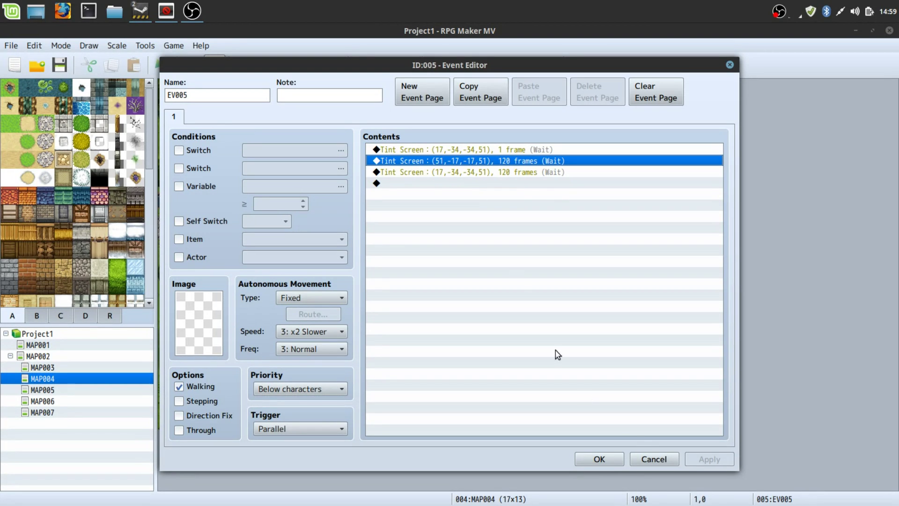
pyautogui.click(654, 459)
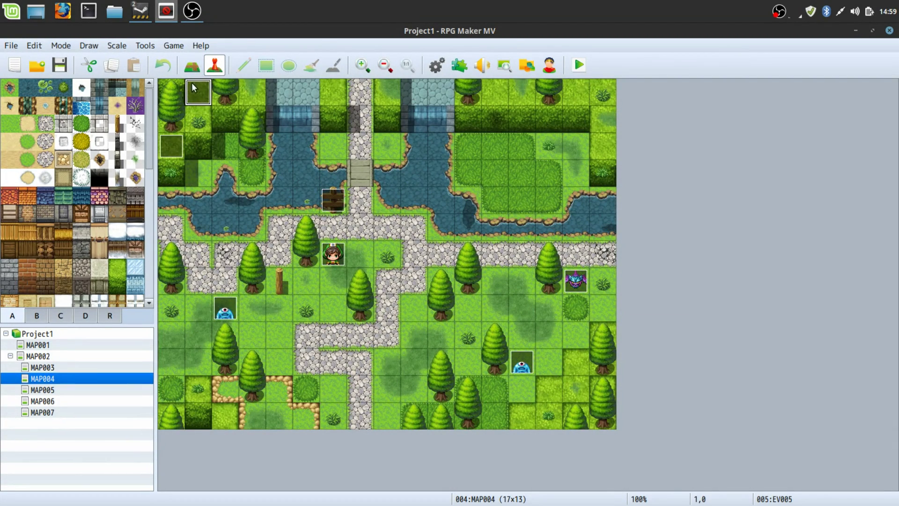
# - Review EV007's turn-toward-player route and the Merchant event, closing both unchanged
pyautogui.doubleClick(176, 143)
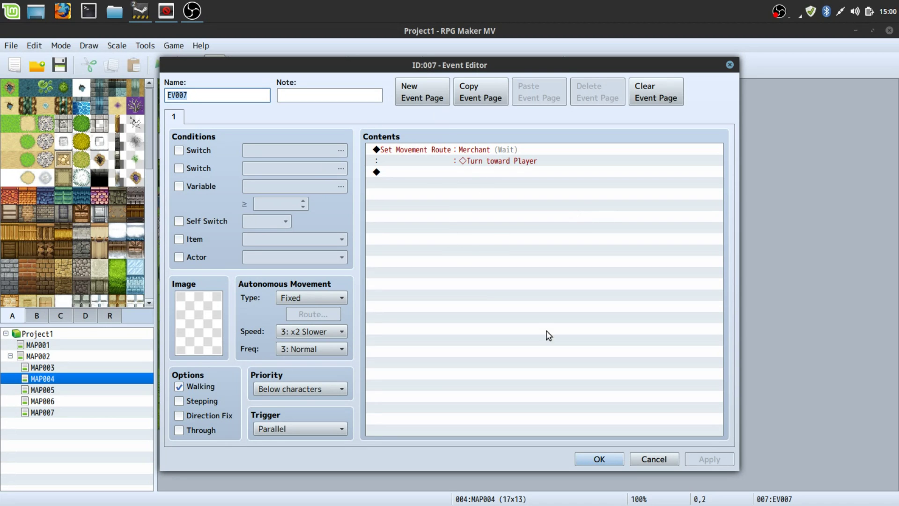
pyautogui.click(475, 161)
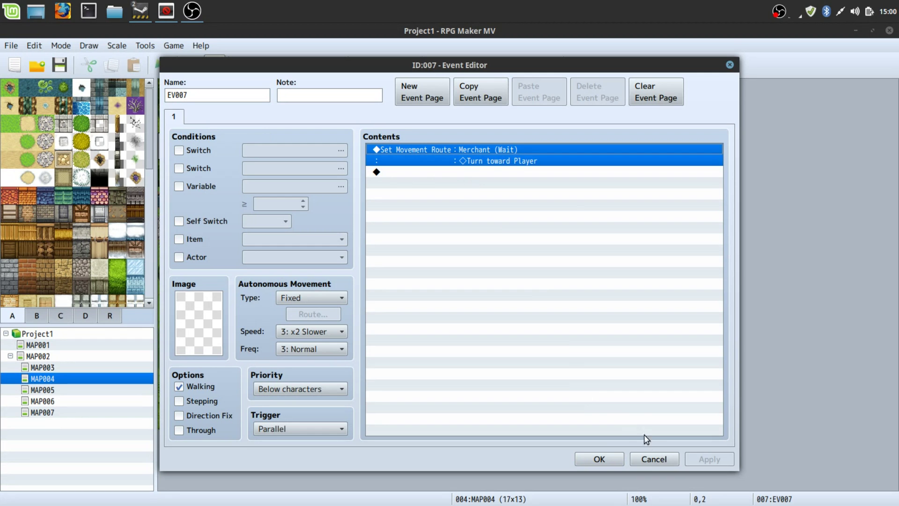
pyautogui.click(651, 461)
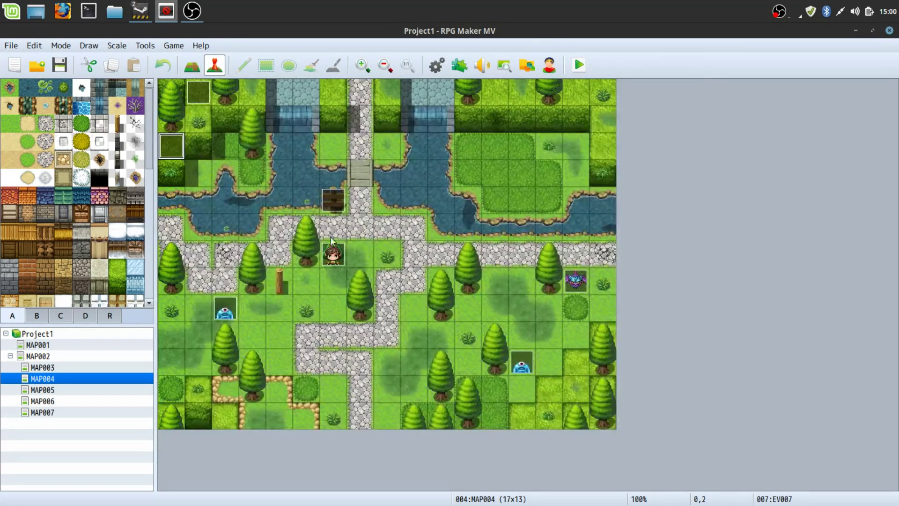
pyautogui.doubleClick(332, 242)
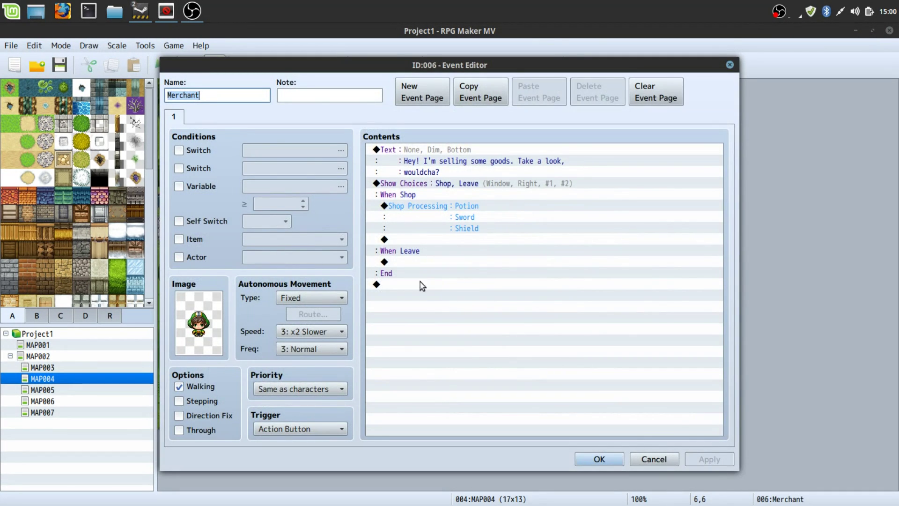
pyautogui.click(601, 460)
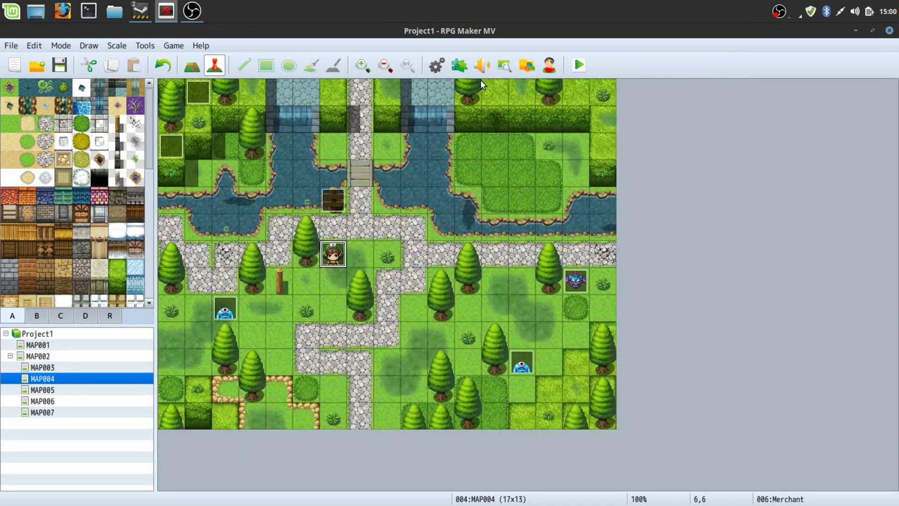
# - Place MAP004's player start at tile 7,12 on the bottom path, then save and playtest
pyautogui.rightClick(383, 226)
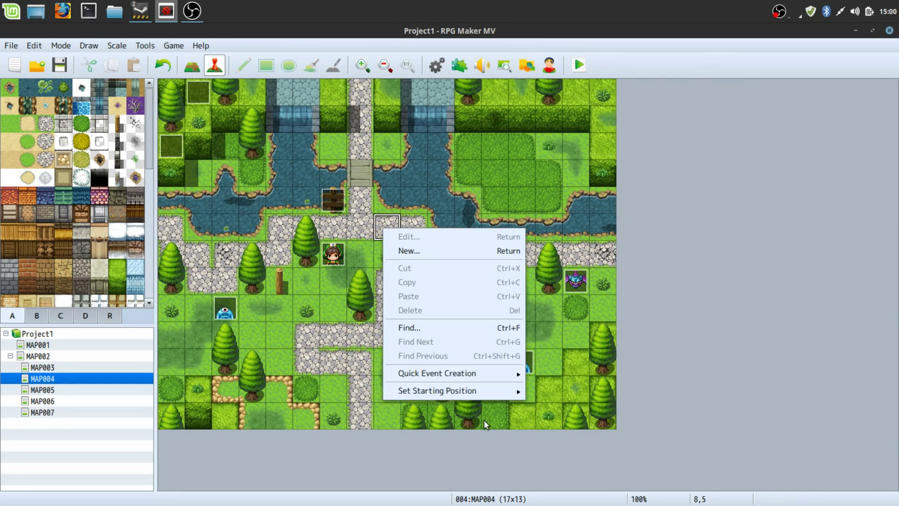
pyautogui.moveTo(474, 397)
pyautogui.click(553, 391)
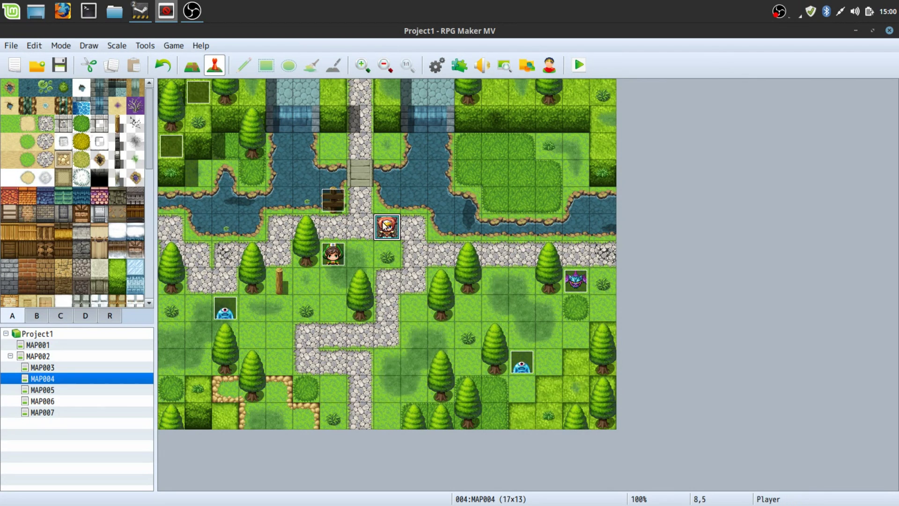
pyautogui.moveTo(387, 227); pyautogui.dragTo(367, 408)
pyautogui.click(579, 65)
pyautogui.click(403, 287)
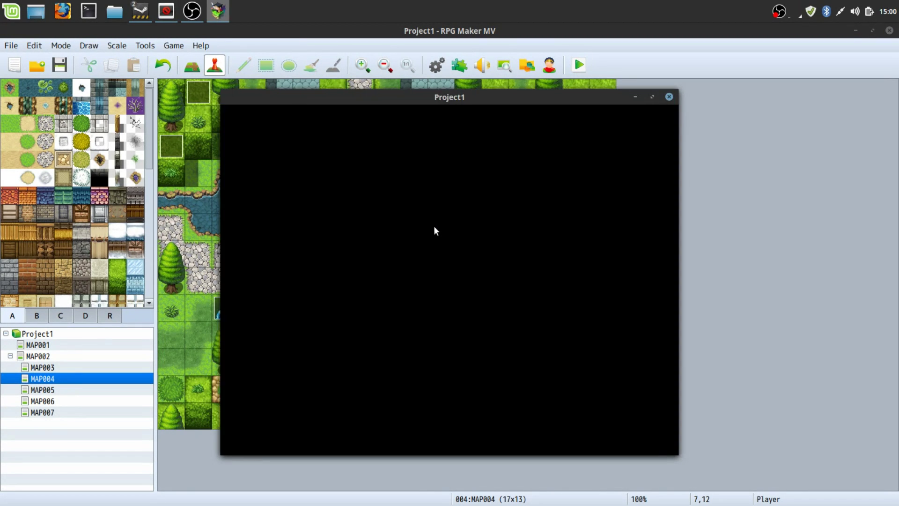
# - Start the game, walk to the merchant, open his Shop and close it
pyautogui.press('Return')
pyautogui.press('Right')
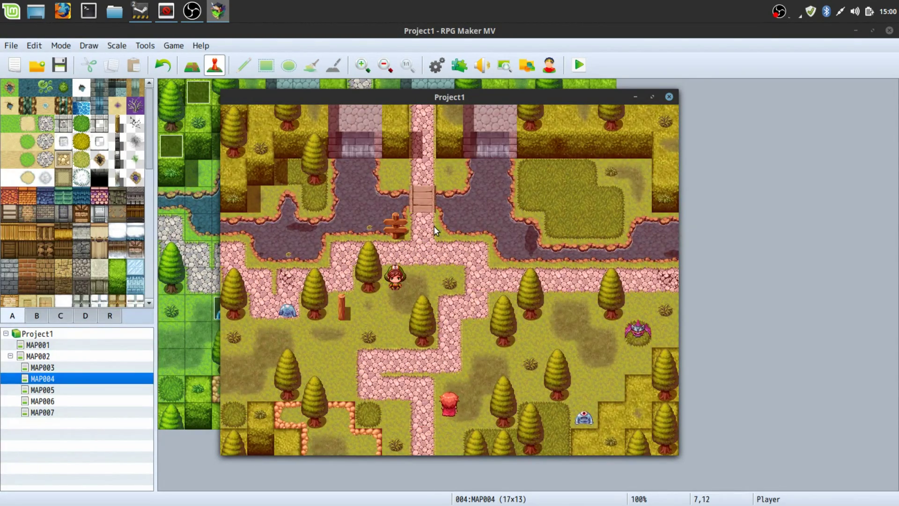
pyautogui.press('Up')
pyautogui.press('Down')
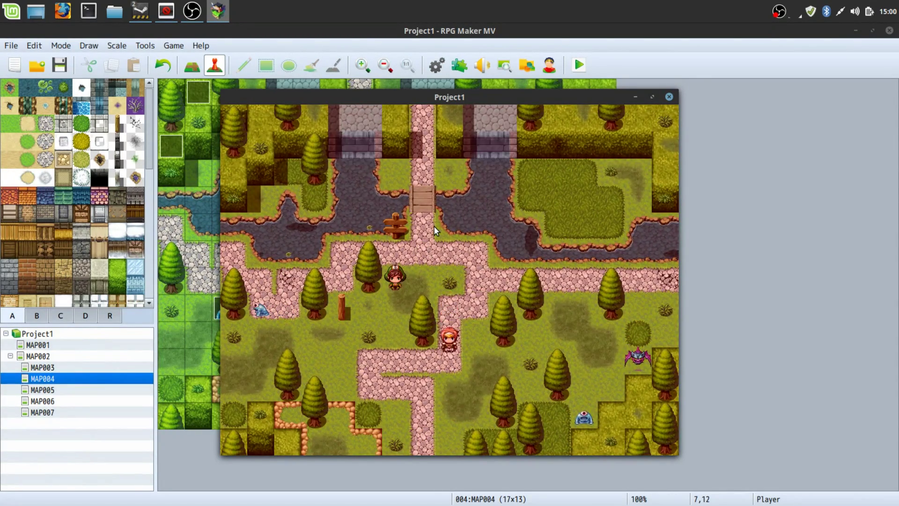
pyautogui.press('Up')
pyautogui.press('Right')
pyautogui.press('Up')
pyautogui.press('Left')
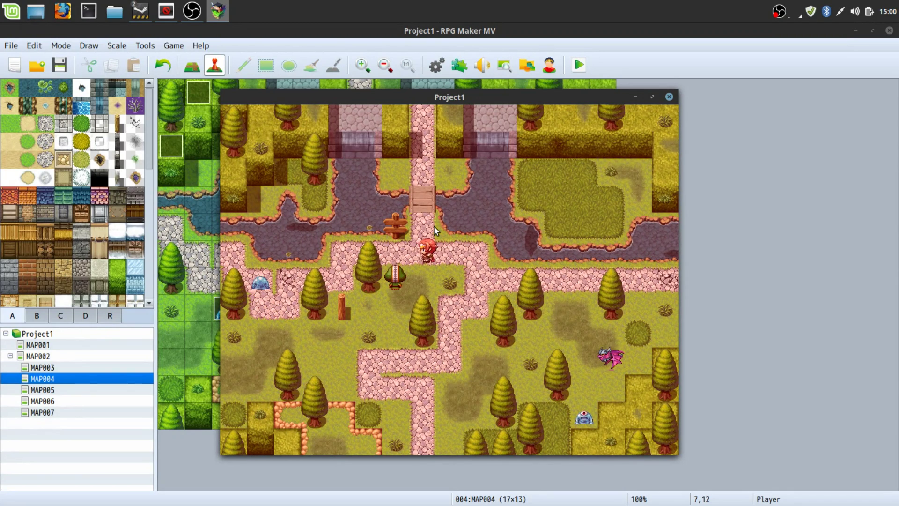
pyautogui.press('Down')
pyautogui.press('Left')
pyautogui.press('Return')
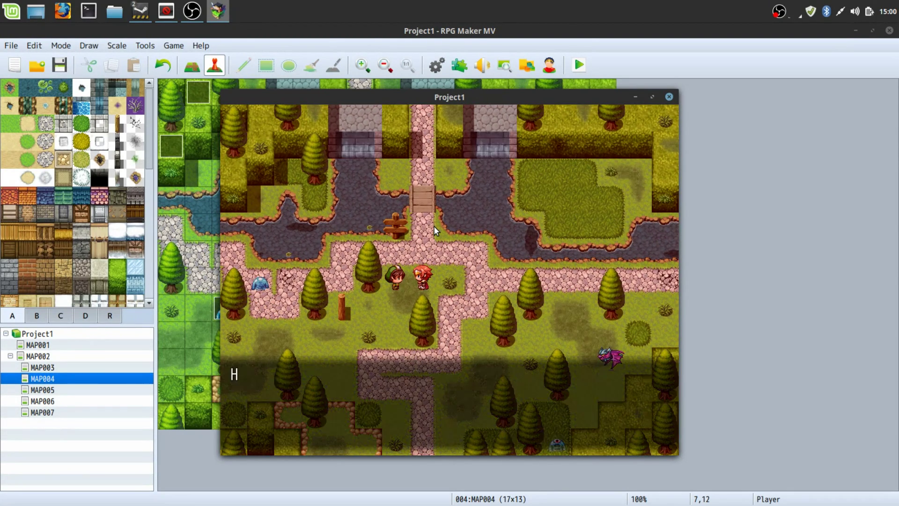
pyautogui.press('Return')
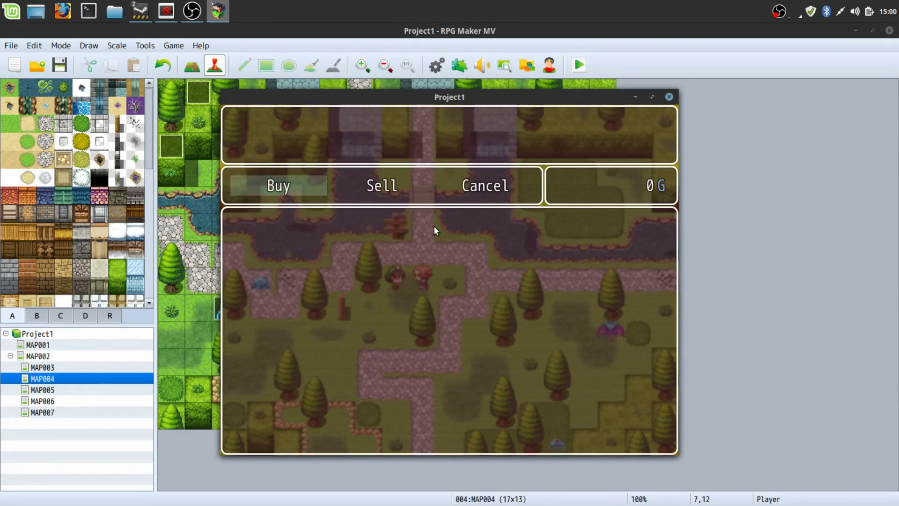
pyautogui.press('Escape')
pyautogui.press('Escape')
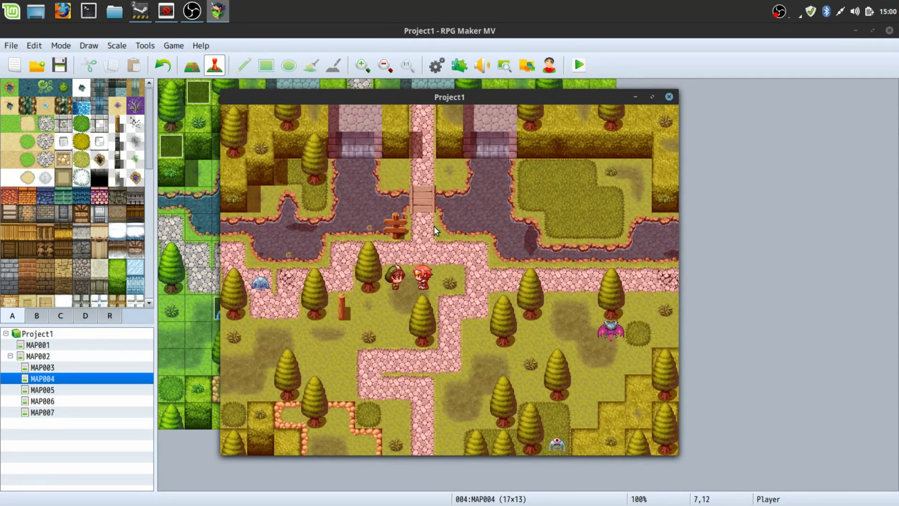
# - Read the signpost, walk down to the lower path, and switch to full screen with F4
pyautogui.press('Up')
pyautogui.press('Left')
pyautogui.press('Up')
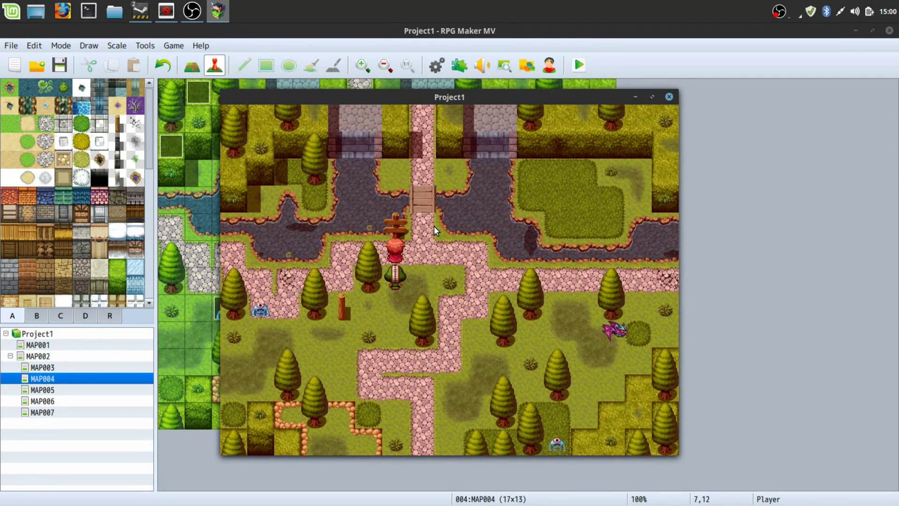
pyautogui.press('Return')
pyautogui.press('Return')
pyautogui.press('Left')
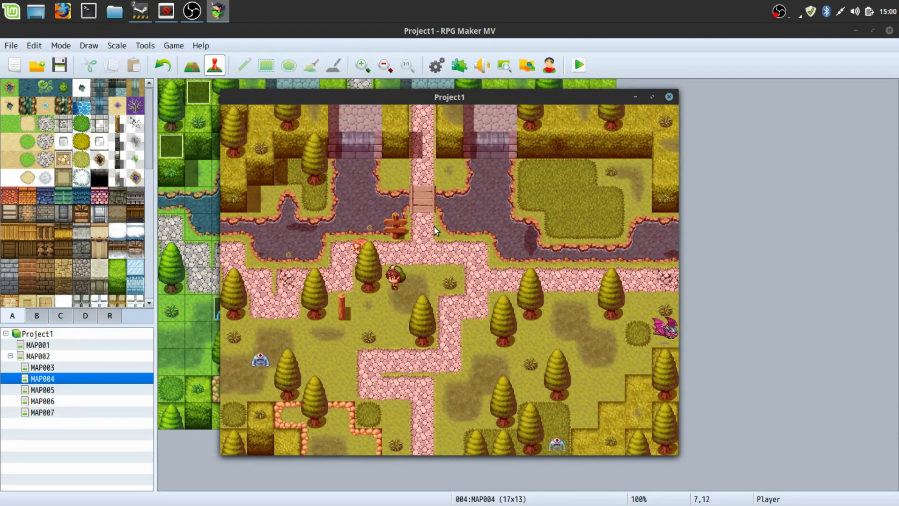
pyautogui.press('Down')
pyautogui.press('Left')
pyautogui.press('Down')
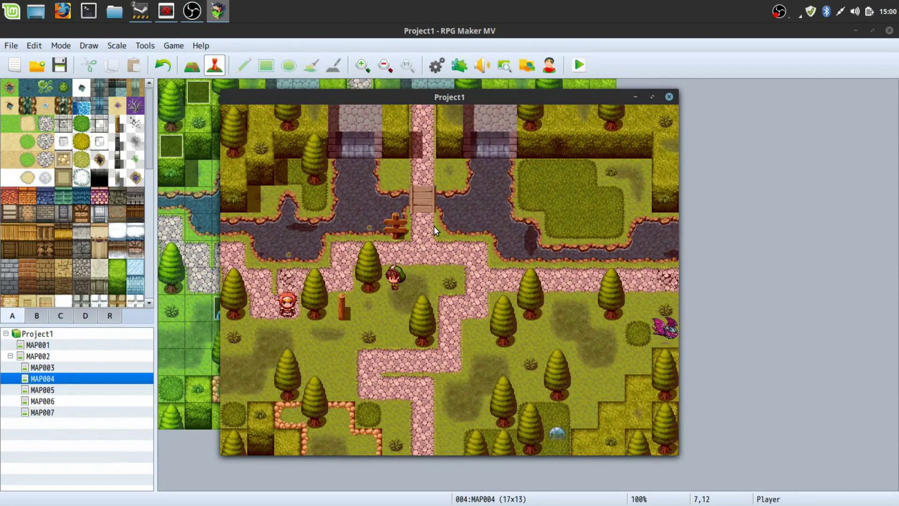
pyautogui.press('F4')
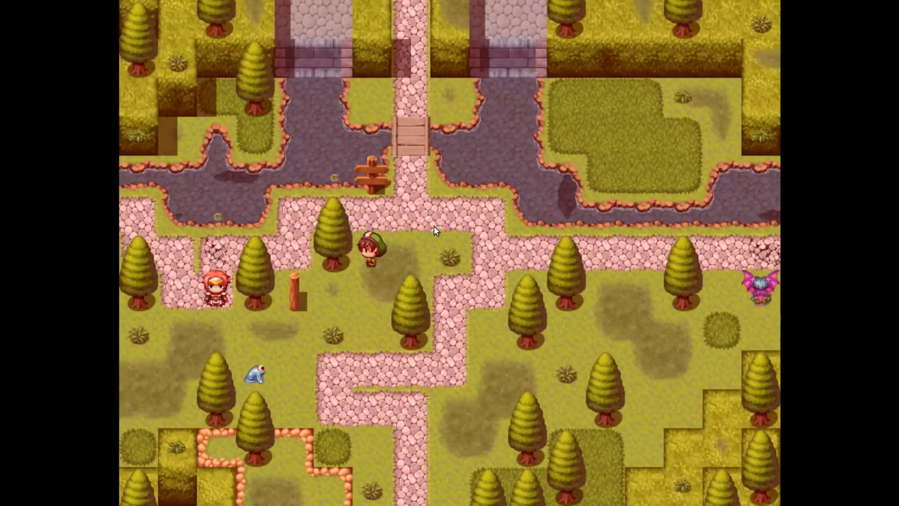
# - Walk left, down and right along the lower paths, then return to windowed mode with F4
pyautogui.press('Left')
pyautogui.press('Down')
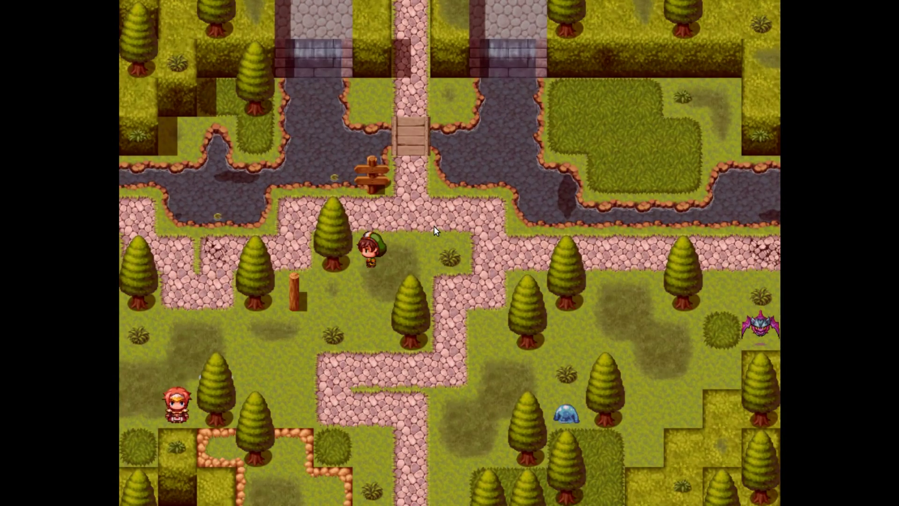
pyautogui.press('Right')
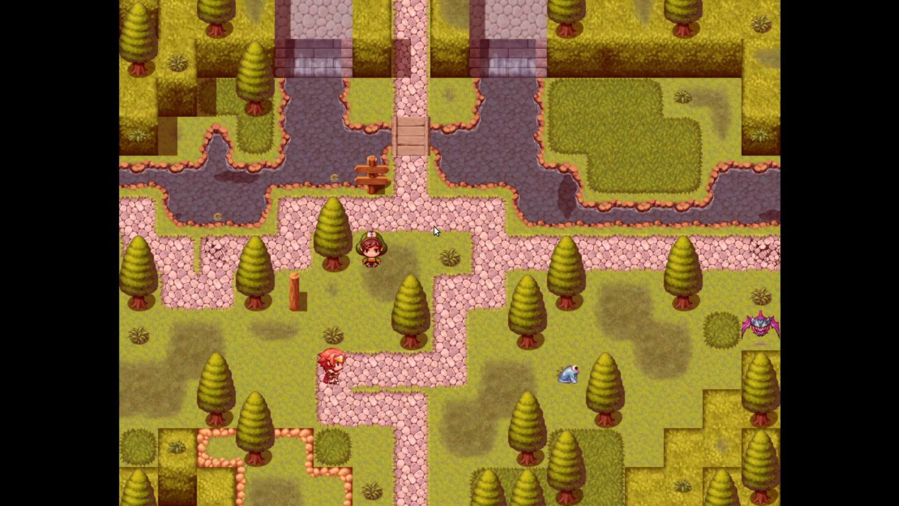
pyautogui.press('Right')
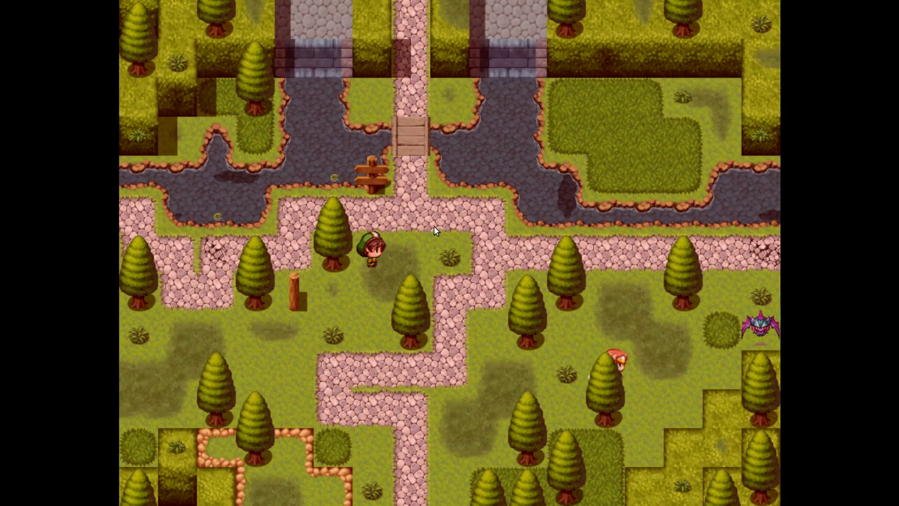
pyautogui.press('Left')
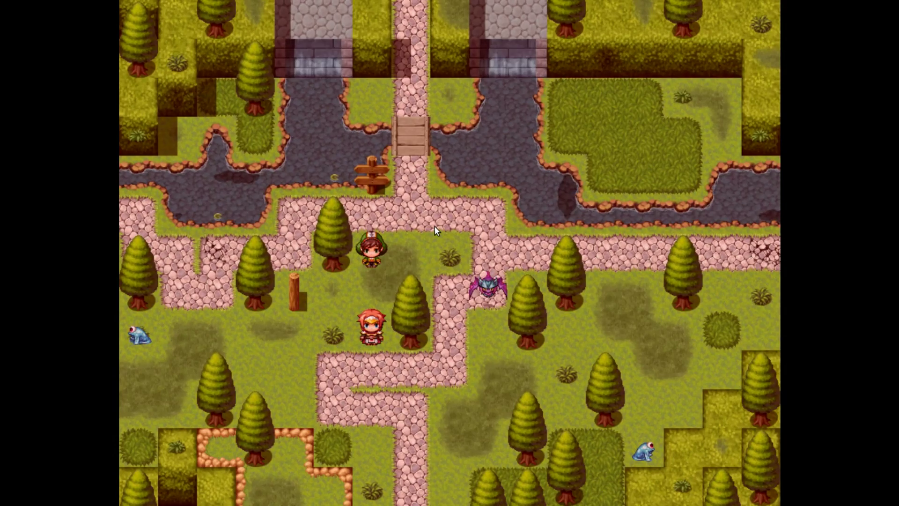
pyautogui.press('F4')
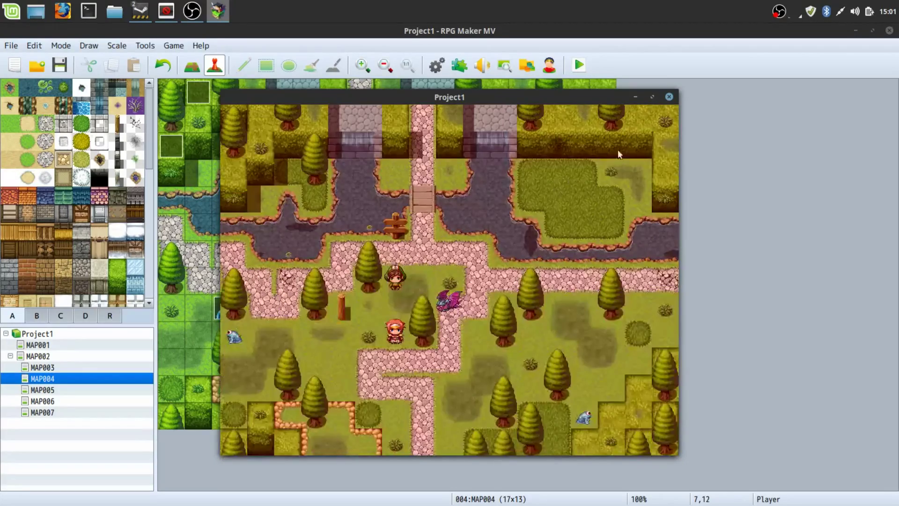
# - Close the playtest, open MAP006, and inspect the vase and crate events unchanged
pyautogui.click(669, 96)
pyautogui.click(48, 391)
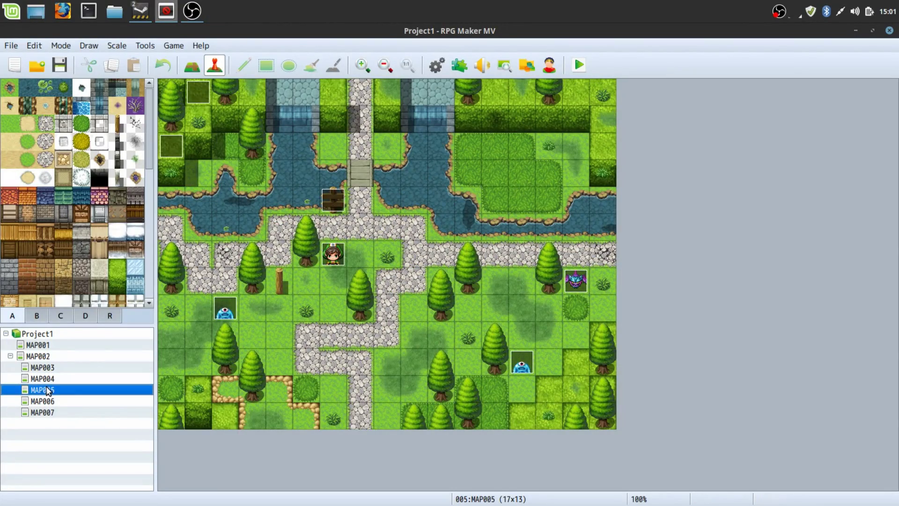
pyautogui.click(52, 401)
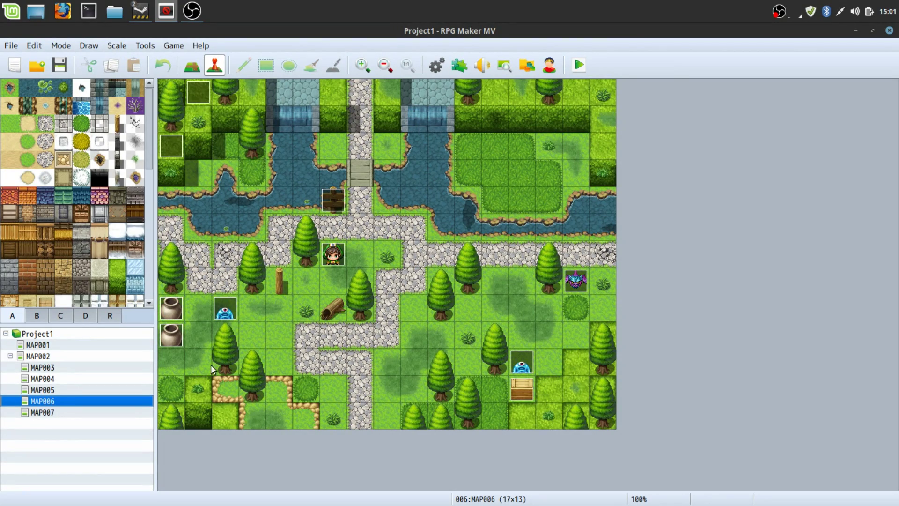
pyautogui.doubleClick(172, 308)
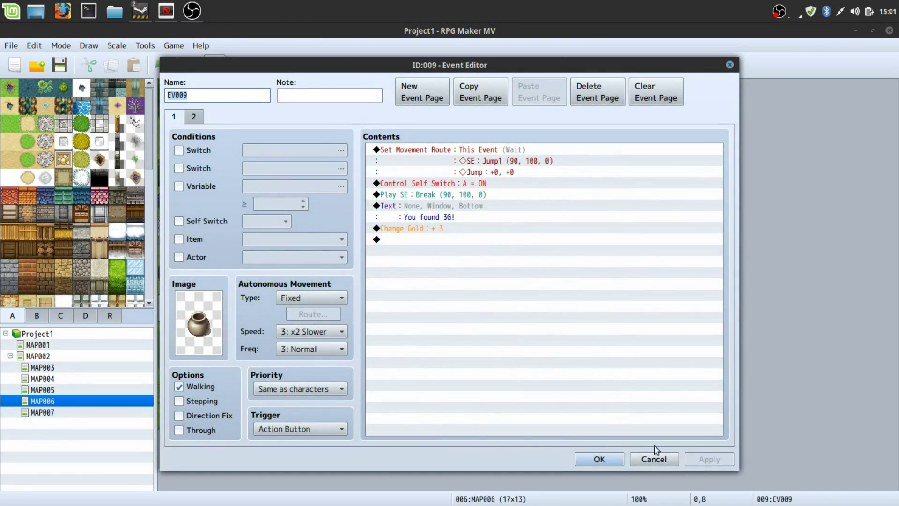
pyautogui.click(654, 459)
pyautogui.doubleClick(529, 389)
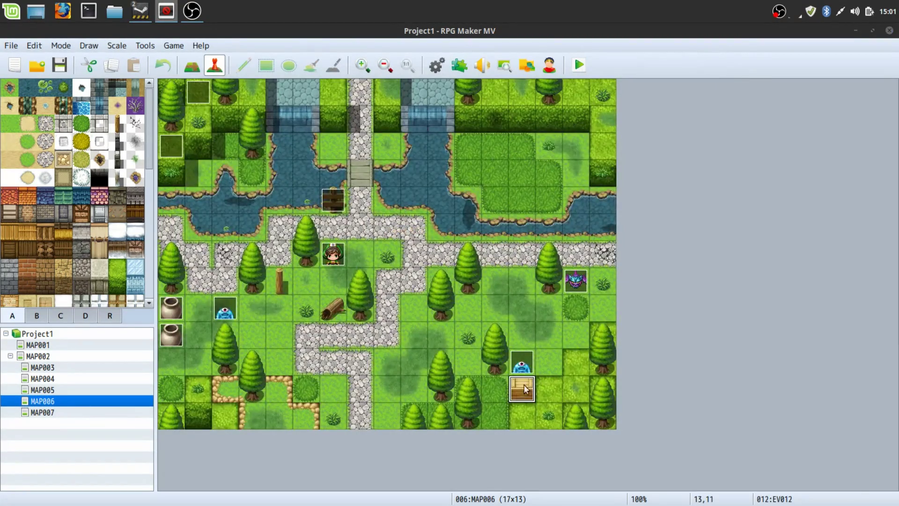
pyautogui.click(654, 459)
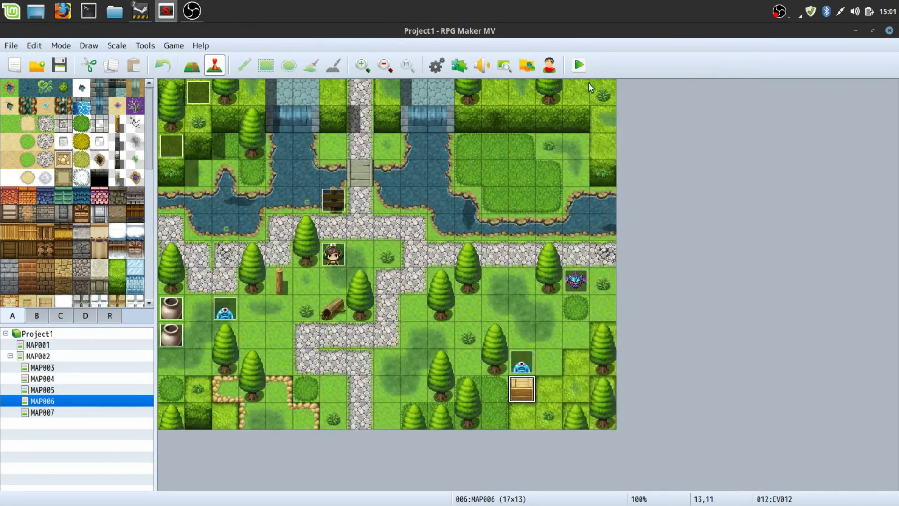
# - Set MAP006's player start at path tile 9,5 by the river, then save and playtest
pyautogui.rightClick(416, 224)
pyautogui.moveTo(459, 385)
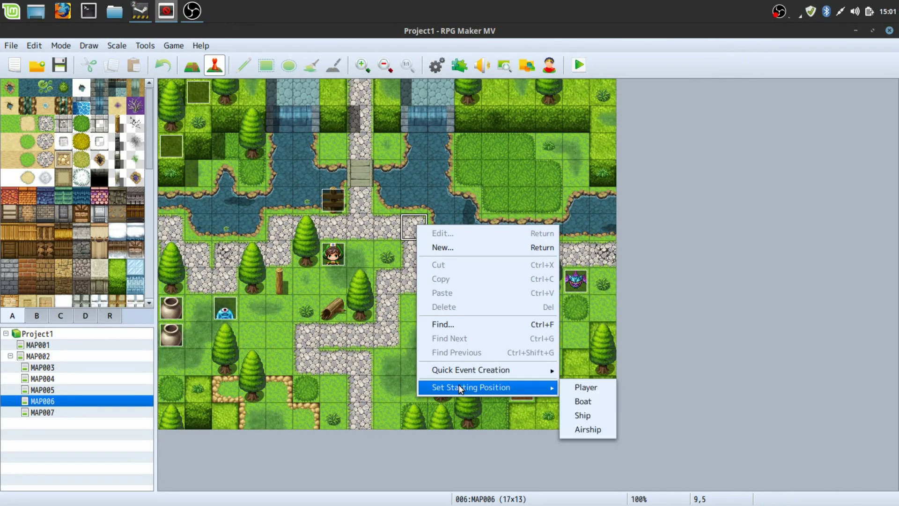
pyautogui.click(610, 390)
pyautogui.click(580, 65)
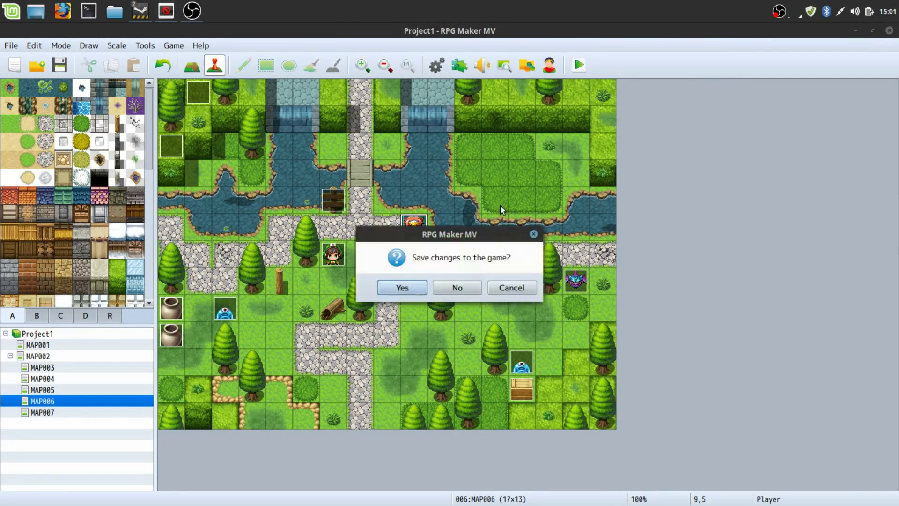
pyautogui.click(403, 287)
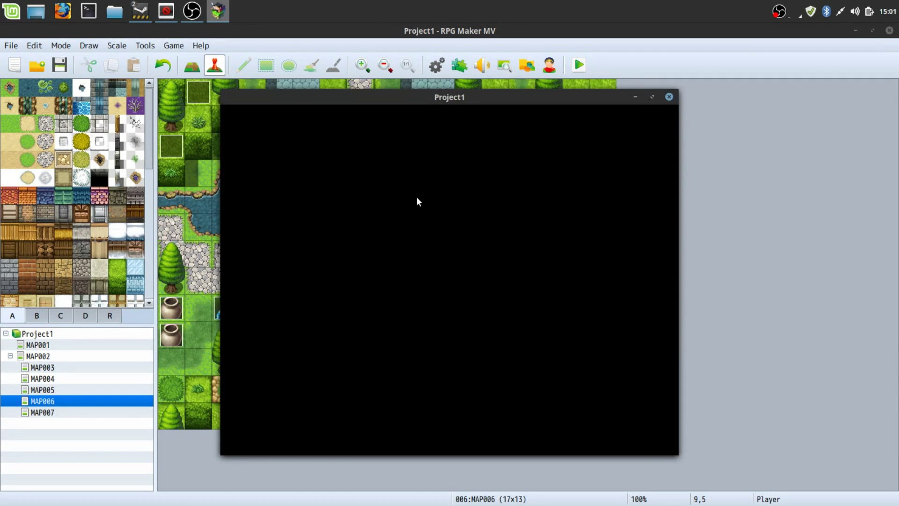
# - Start a New Game, walk to the vases, and break one to get 'You found 3G!'
pyautogui.press('Return')
pyautogui.press('Left')
pyautogui.press('Left')
pyautogui.press('Left')
pyautogui.press('Left')
pyautogui.press('Left')
pyautogui.press('Down')
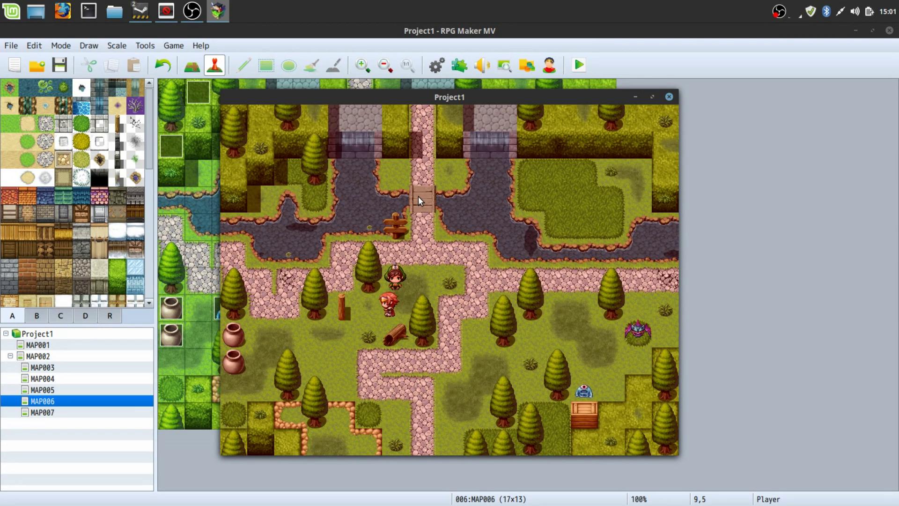
pyautogui.press('Left')
pyautogui.press('Down')
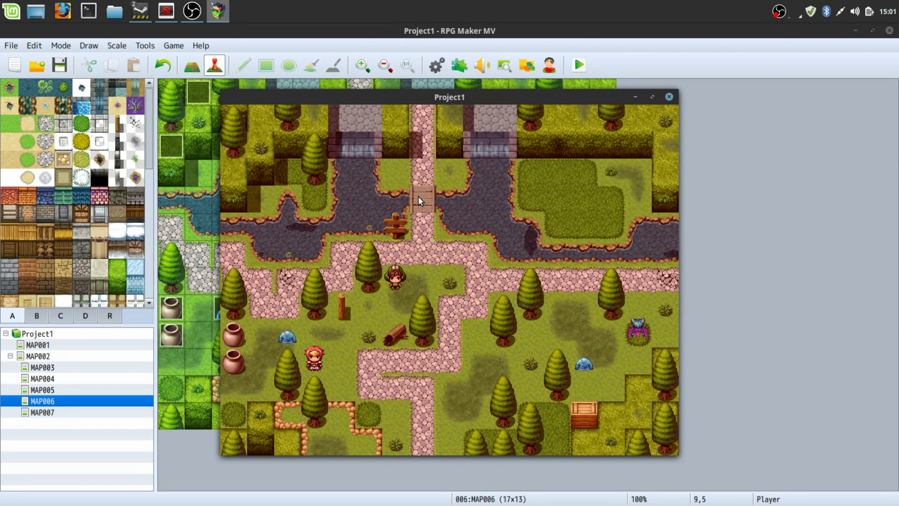
pyautogui.press('Left')
pyautogui.press('Left')
pyautogui.press('Up')
pyautogui.press('Left')
pyautogui.press('Return')
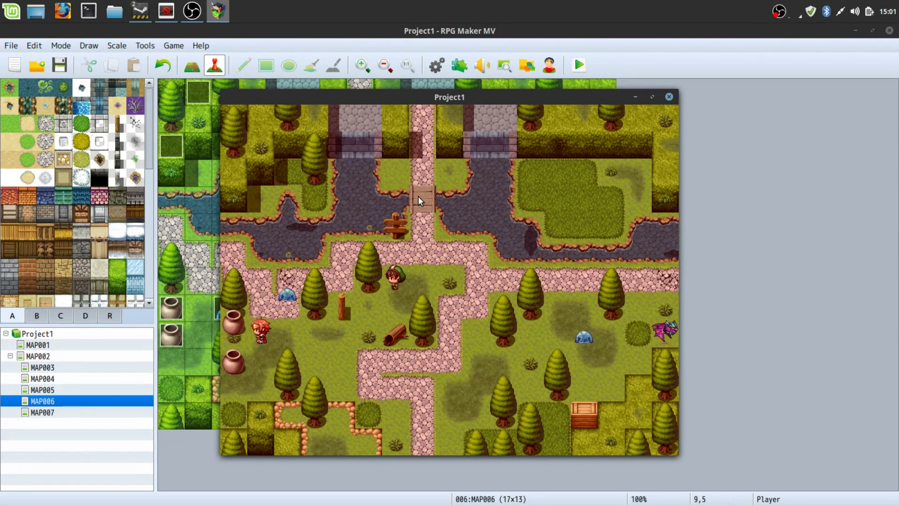
pyautogui.press('Return')
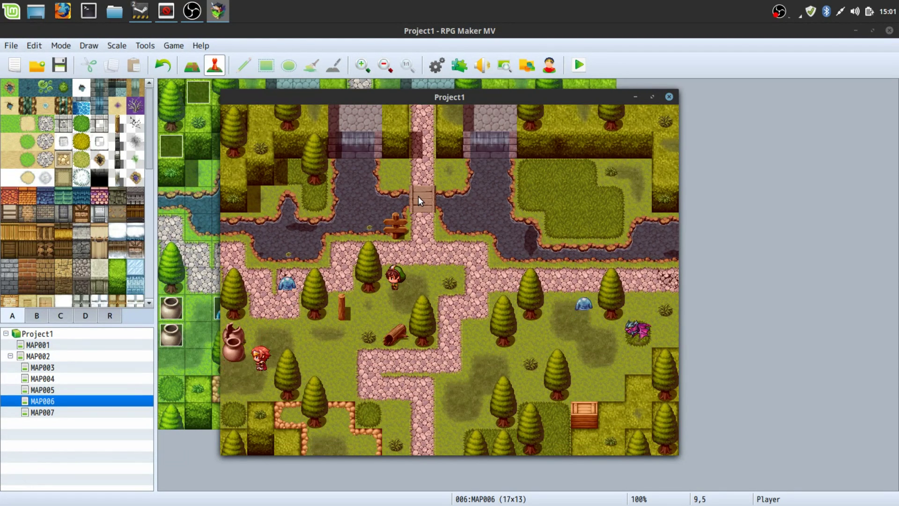
# - Walk across to the crate and examine it, getting the empty box message
pyautogui.press('Down')
pyautogui.press('Right')
pyautogui.press('Right')
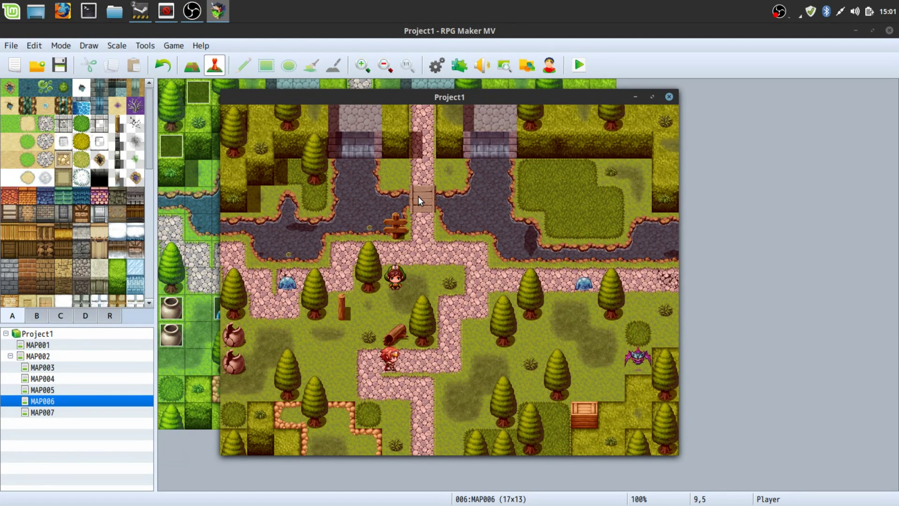
pyautogui.press('Right')
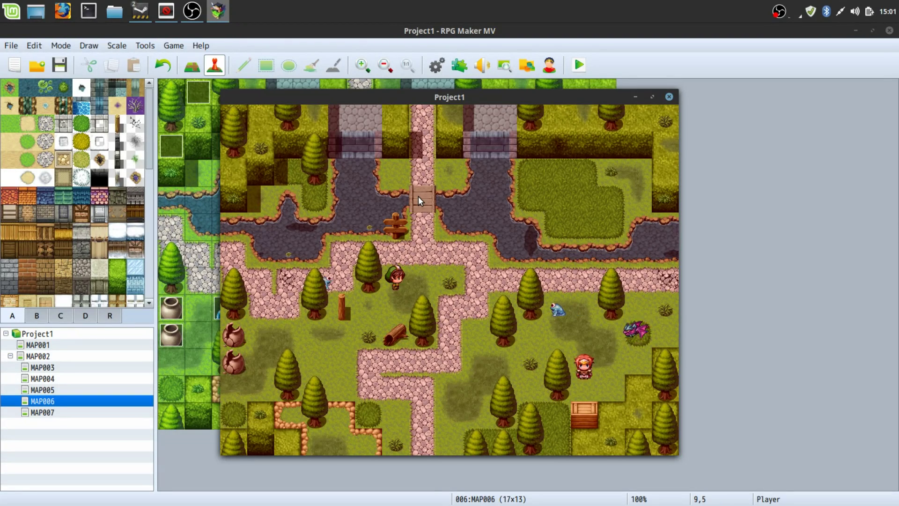
pyautogui.press('Down')
pyautogui.press('Return')
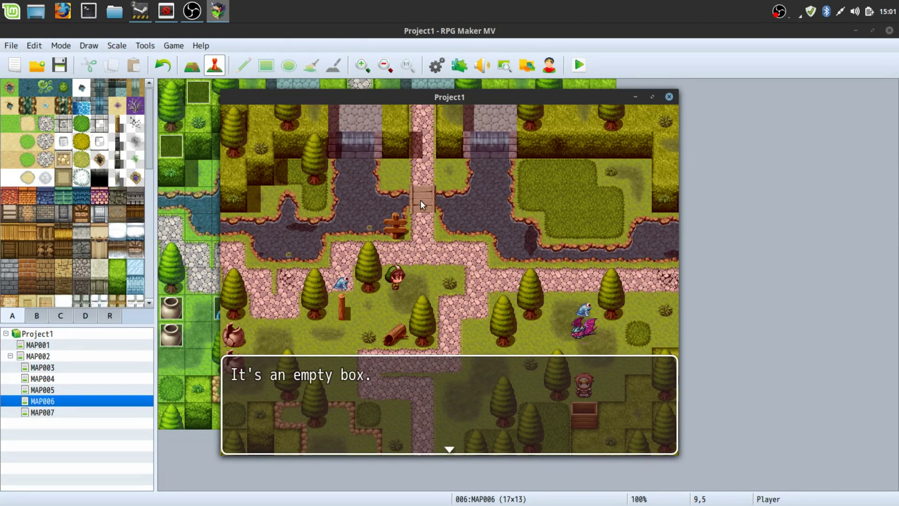
pyautogui.press('Return')
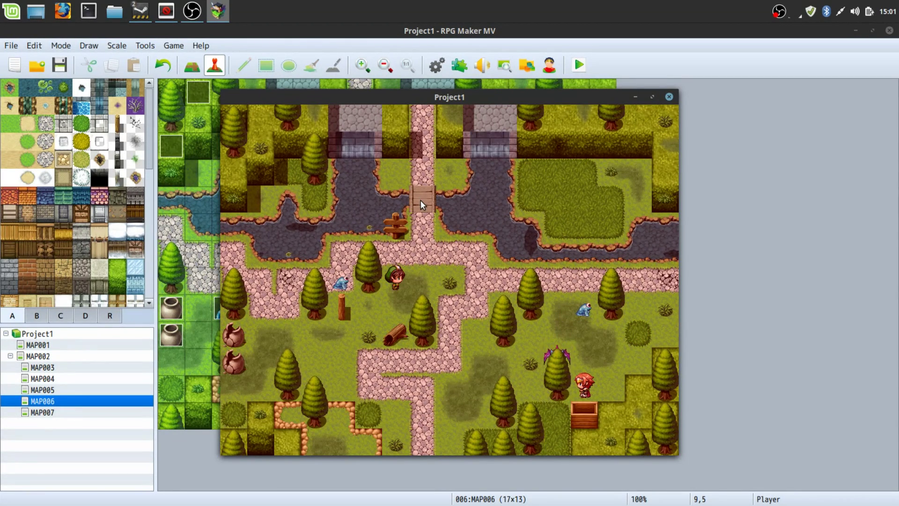
# - Walk back to check the broken vase, dismiss its message, and close the playtest
pyautogui.press('Up')
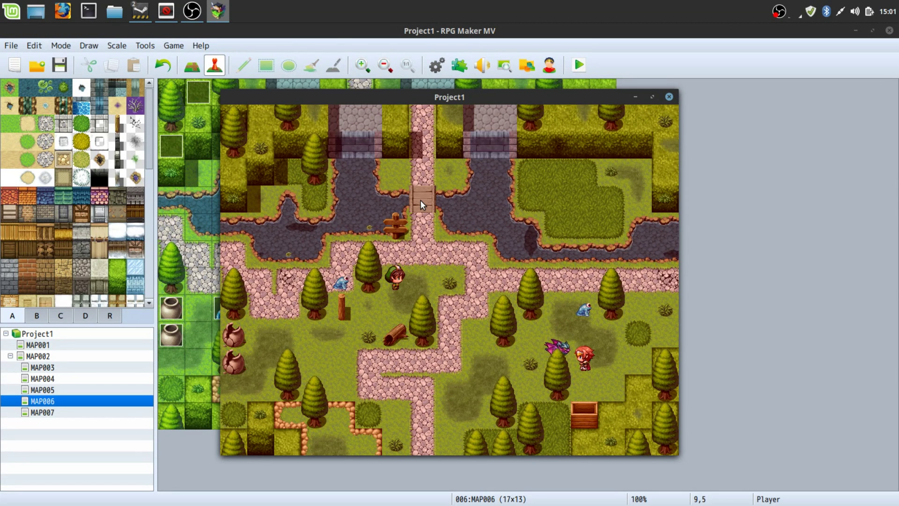
pyautogui.press('Up')
pyautogui.press('Left')
pyautogui.press('Left')
pyautogui.press('Down')
pyautogui.press('Left')
pyautogui.press('Left')
pyautogui.press('Left')
pyautogui.press('Left')
pyautogui.press('Left')
pyautogui.press('Left')
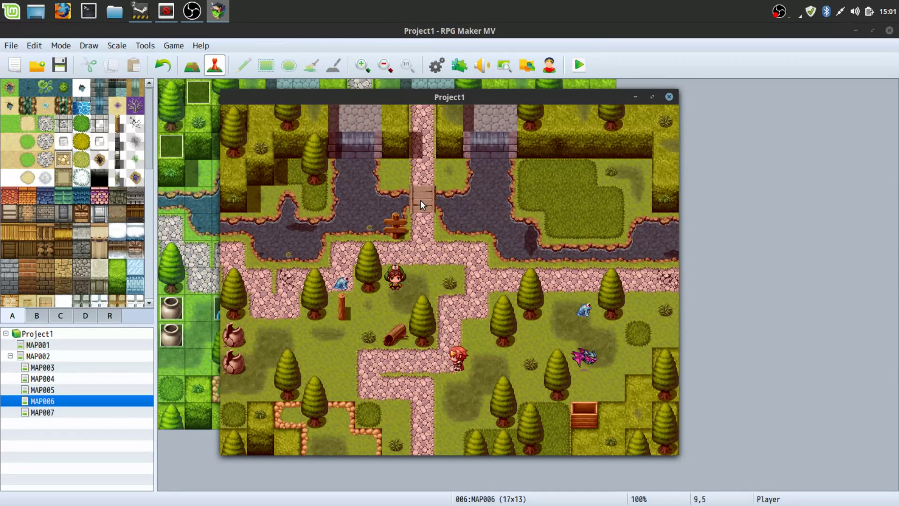
pyautogui.press('Left')
pyautogui.press('Left')
pyautogui.press('Left')
pyautogui.press('Left')
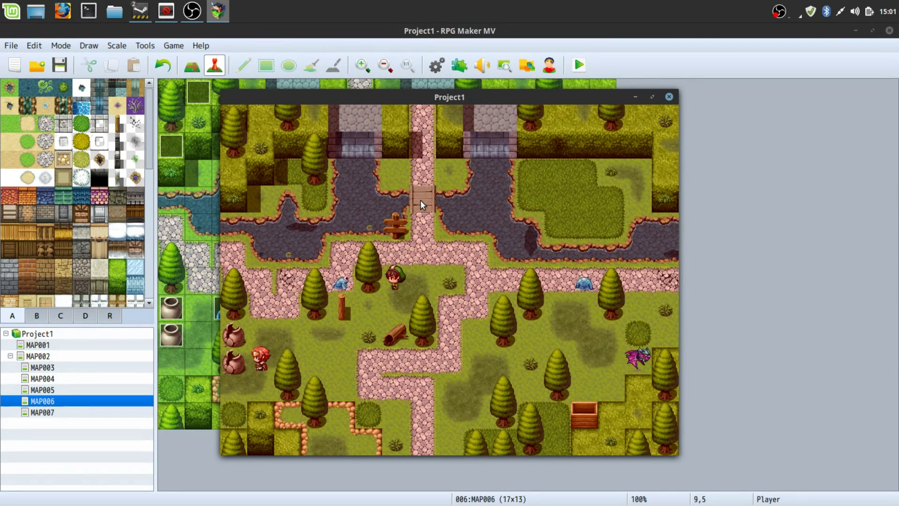
pyautogui.press('Return')
pyautogui.press('Return')
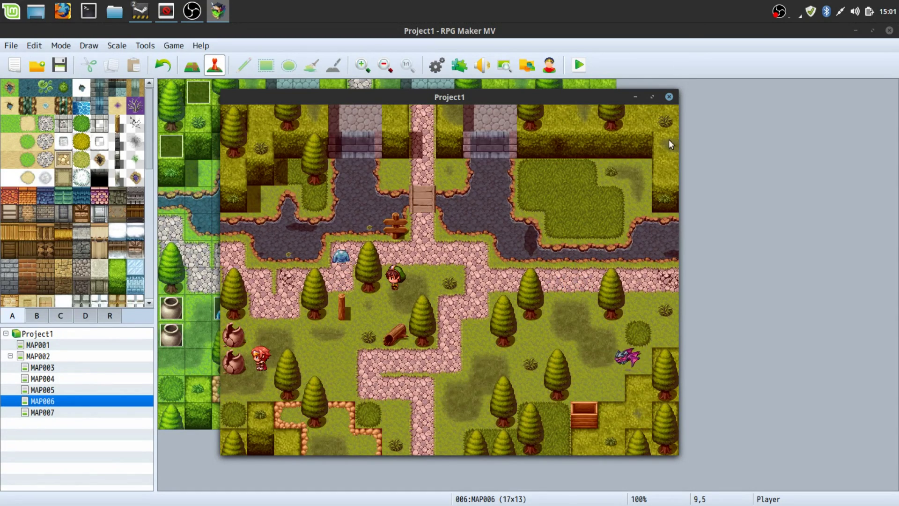
pyautogui.click(455, 218)
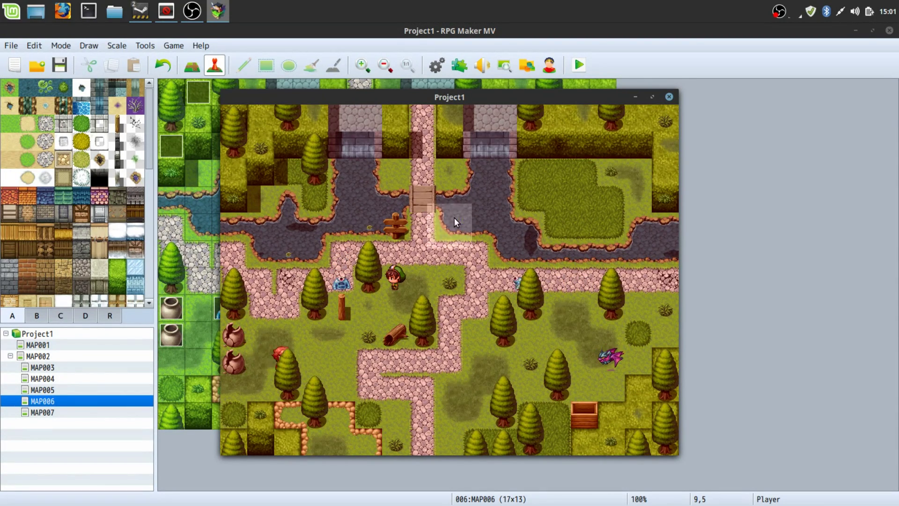
pyautogui.click(668, 96)
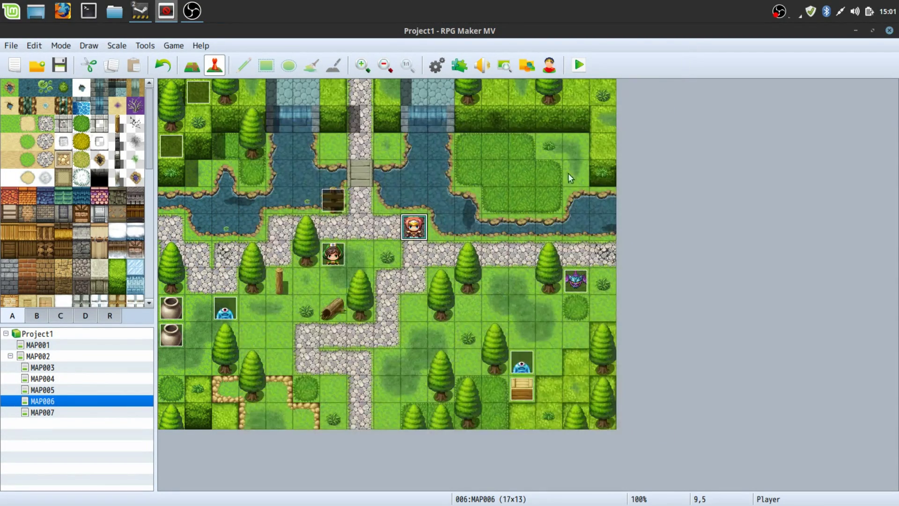
# - Switch to MAP007, view its treasure chest event, then open its vase event EV009
pyautogui.click(387, 310)
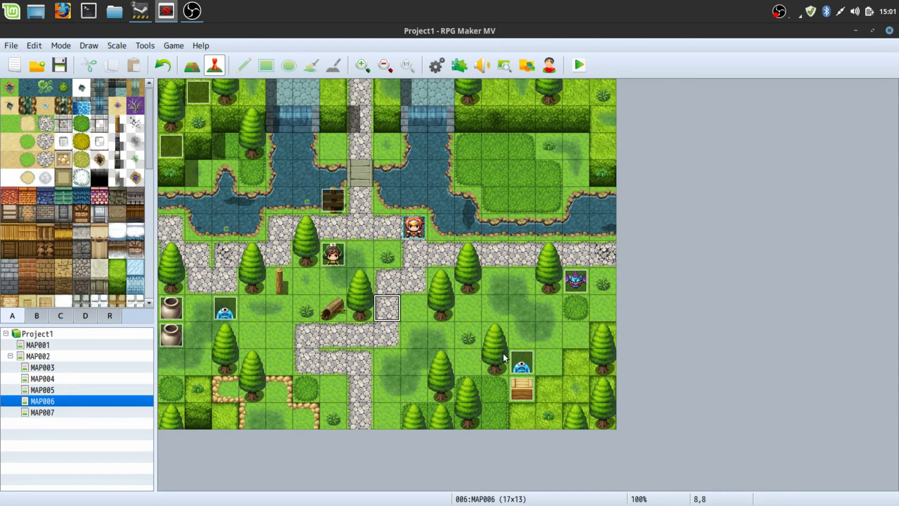
pyautogui.click(42, 413)
pyautogui.doubleClick(526, 145)
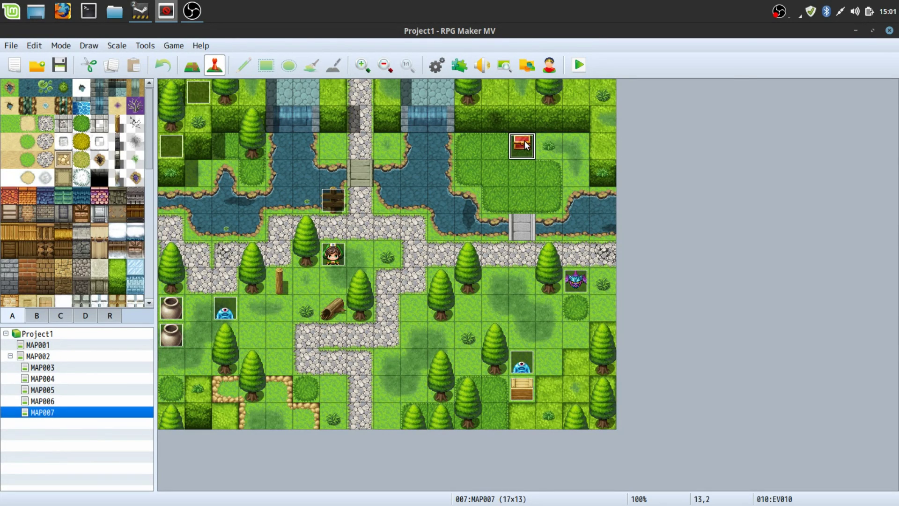
pyautogui.press('Escape')
pyautogui.doubleClick(177, 305)
# - Compare MAP007's Itm:Vase call with MAP006's vase commands down to Change Gold
pyautogui.click(468, 150)
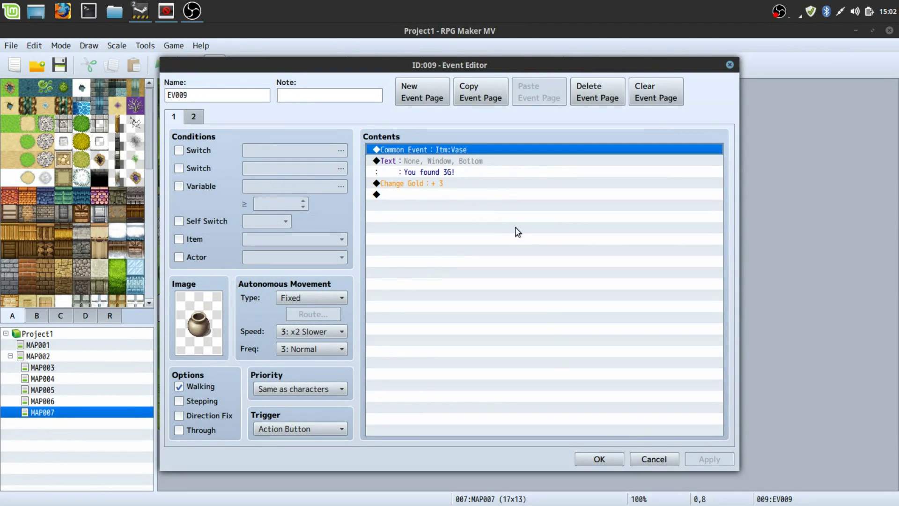
pyautogui.click(654, 459)
pyautogui.click(70, 401)
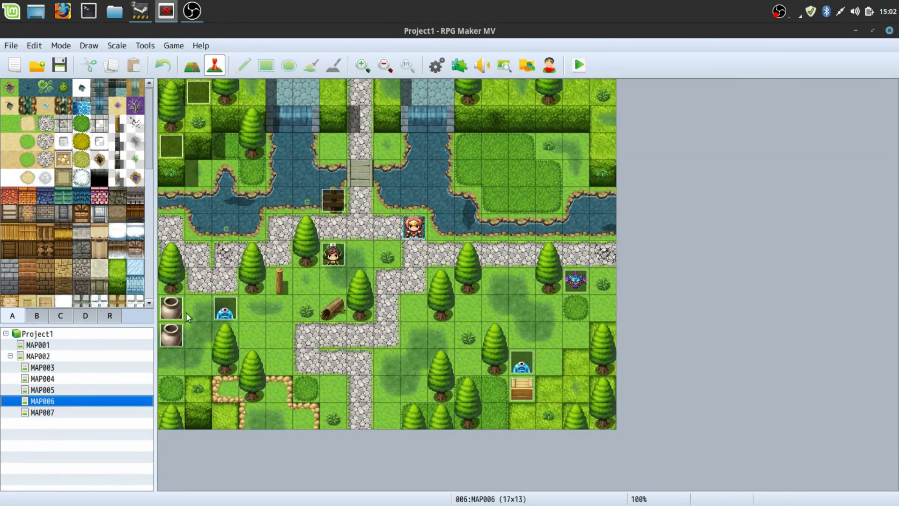
pyautogui.doubleClick(176, 303)
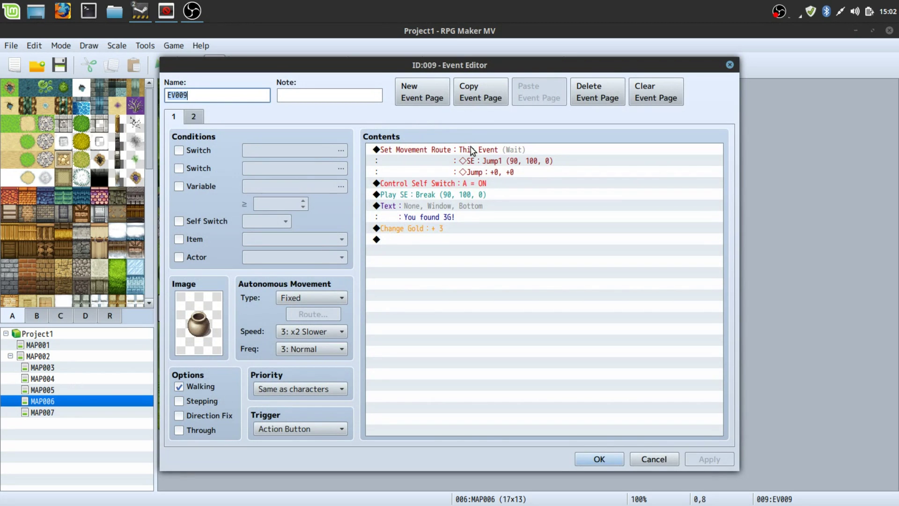
pyautogui.moveTo(470, 150); pyautogui.dragTo(454, 227)
pyautogui.click(589, 320)
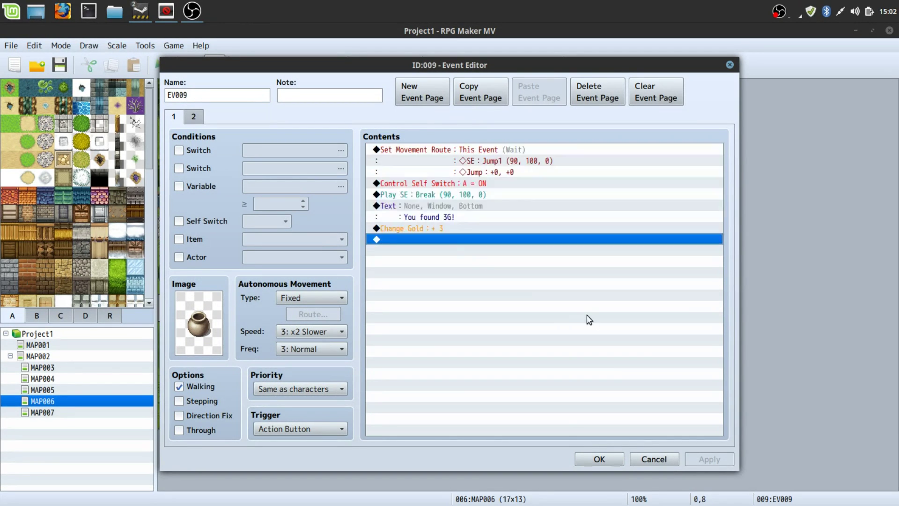
pyautogui.click(651, 460)
# - Recheck MAP007's vase event without changes, then open the project Database
pyautogui.click(47, 414)
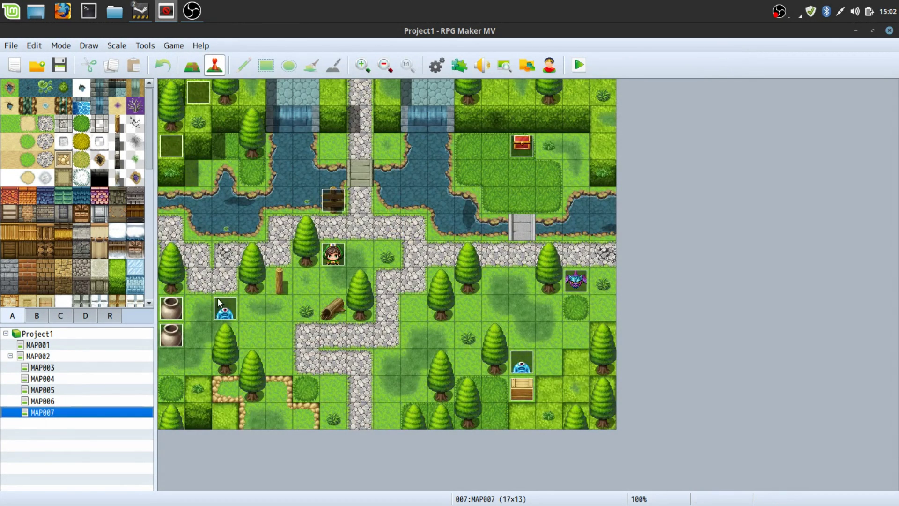
pyautogui.doubleClick(171, 308)
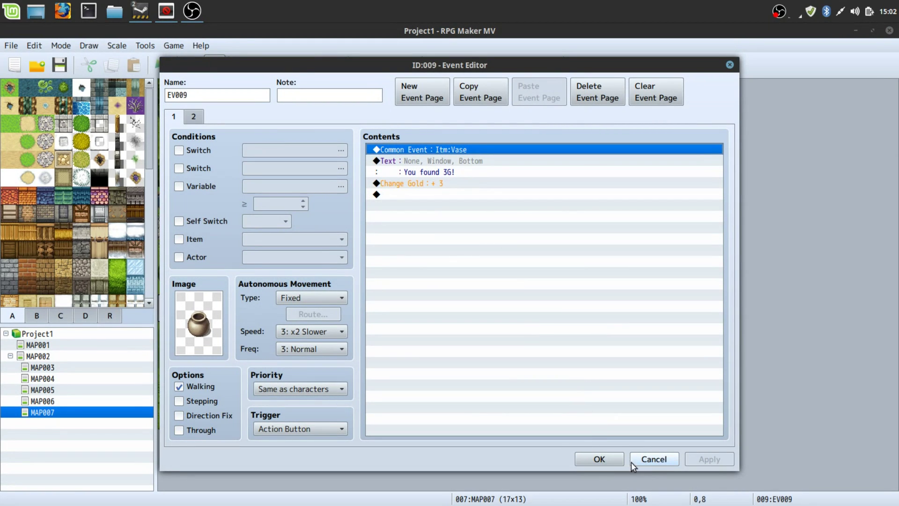
pyautogui.click(655, 458)
pyautogui.click(437, 65)
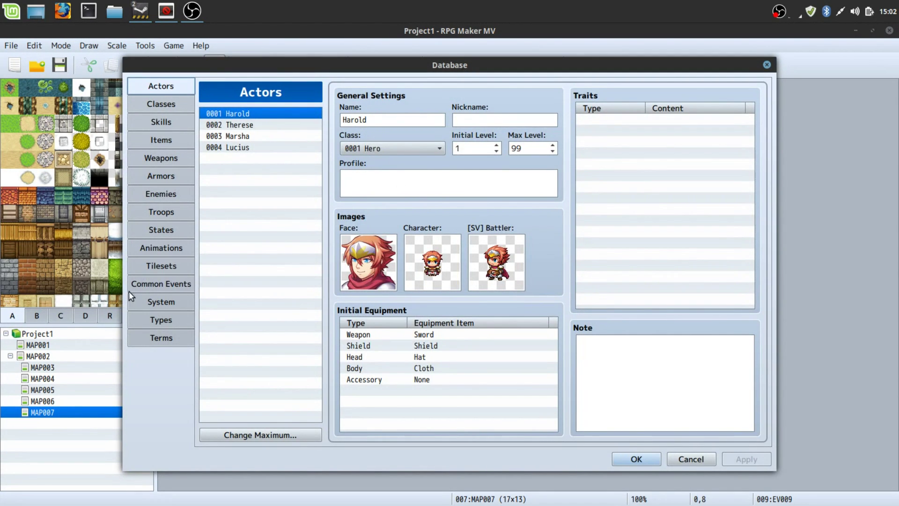
# - Select the Set Movement Route block in the Itm:Vase common event
pyautogui.click(130, 287)
pyautogui.click(385, 162)
pyautogui.click(390, 193)
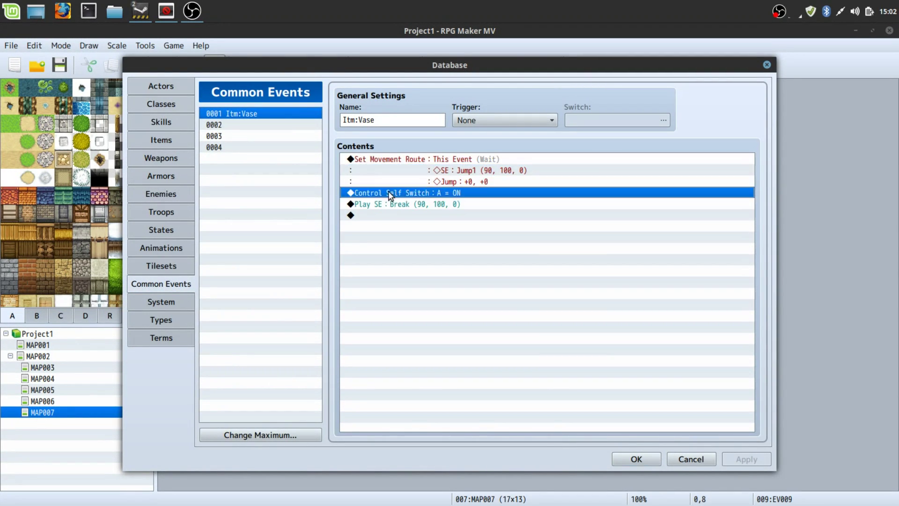
pyautogui.click(394, 159)
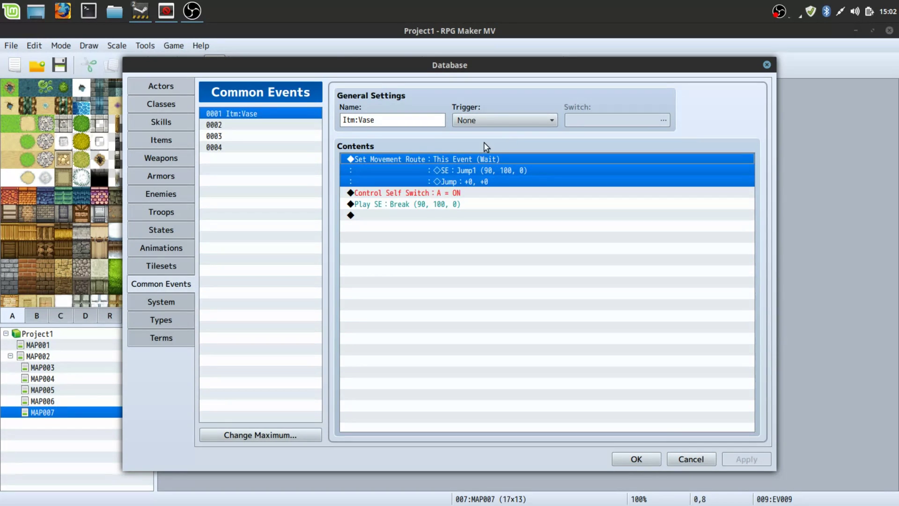
# - Change the vase's movement route jump offset to +1, +0, keeping the Jump1 sound
pyautogui.press('Return')
pyautogui.doubleClick(347, 195)
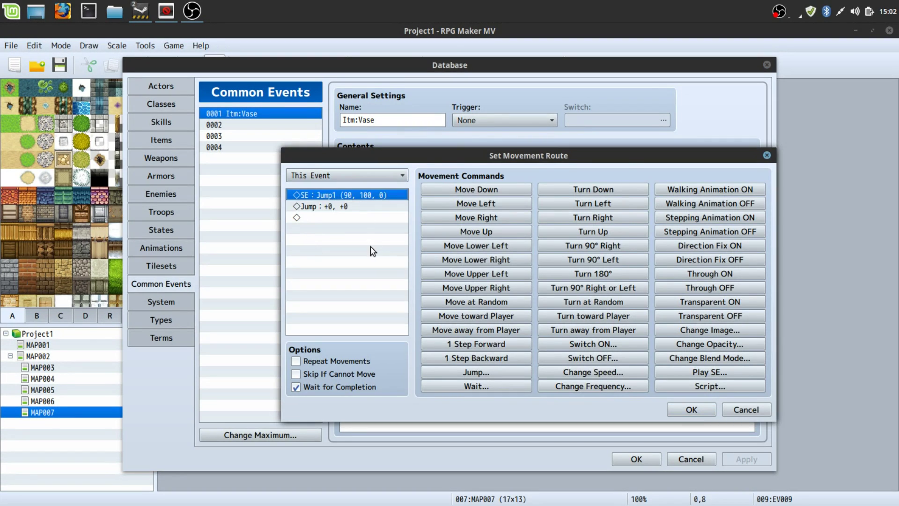
pyautogui.click(595, 406)
pyautogui.doubleClick(314, 205)
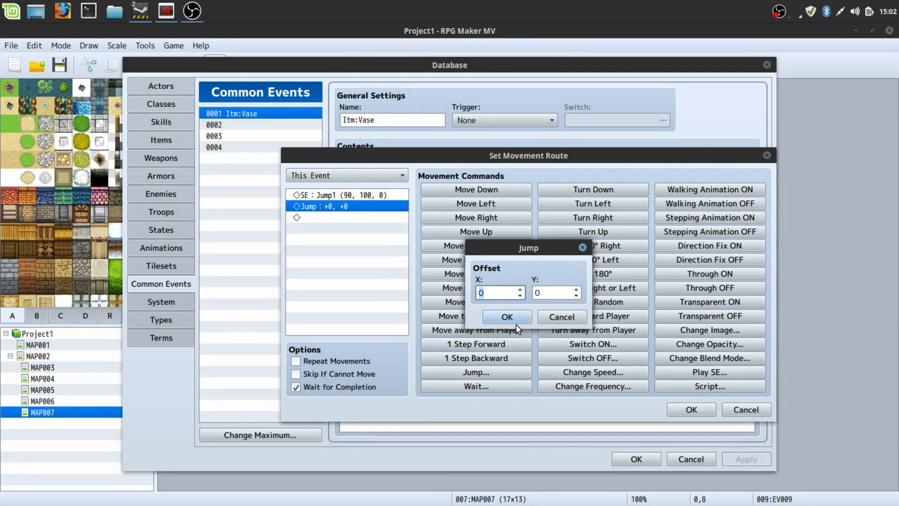
pyautogui.click(507, 318)
pyautogui.click(692, 409)
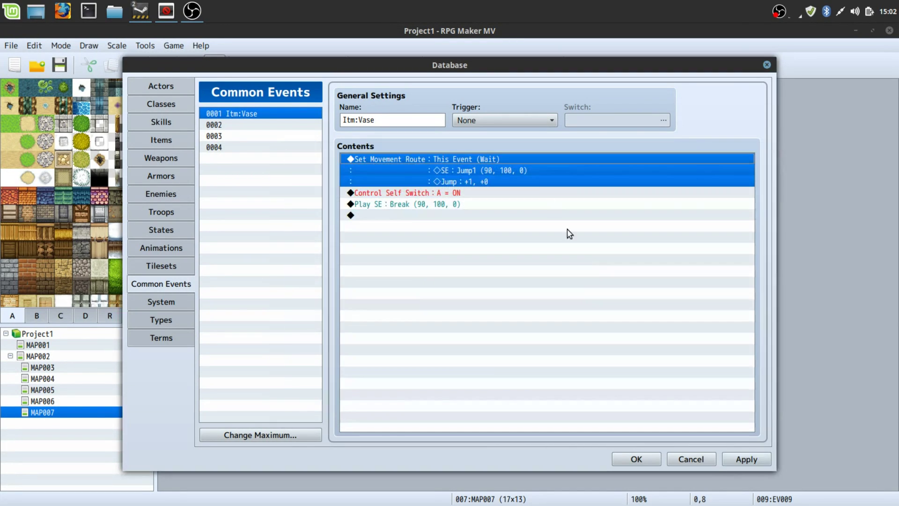
# - Duplicate the movement route block and delete the first copy's commands
pyautogui.hotkey('ctrl', 'c')
pyautogui.hotkey('ctrl', 'v')
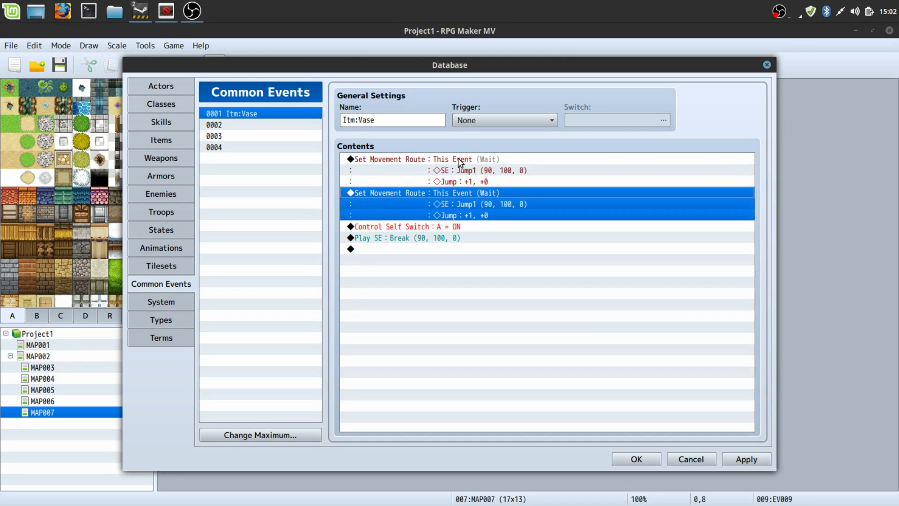
pyautogui.doubleClick(461, 160)
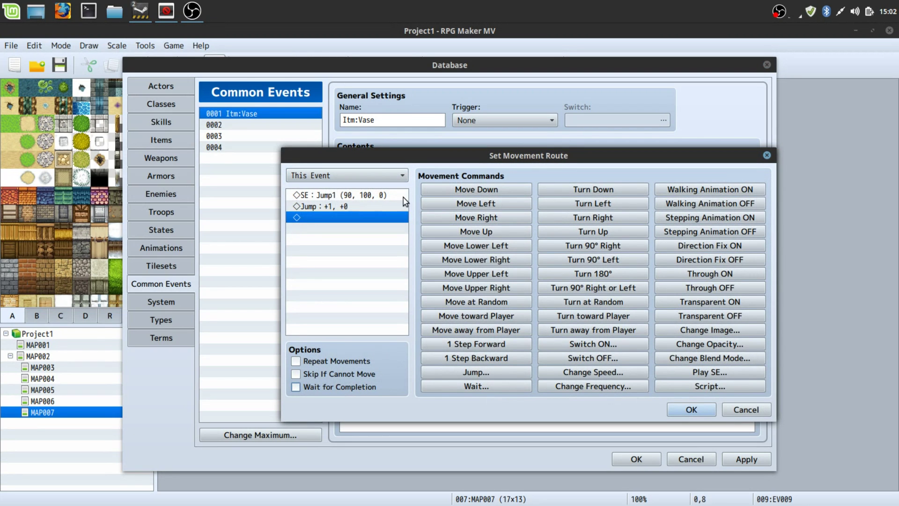
pyautogui.click(376, 193)
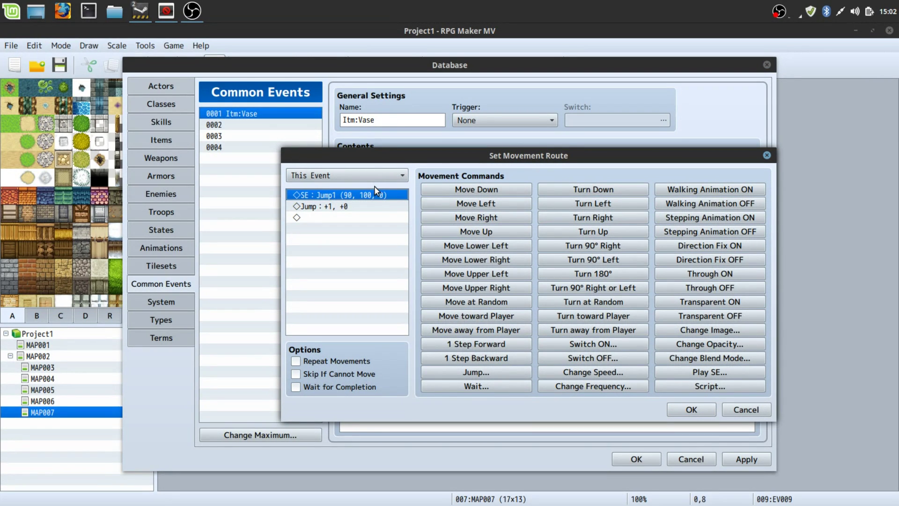
pyautogui.press('Delete')
pyautogui.press('Delete')
pyautogui.click(361, 175)
# - Give the Player route Direction Fix ON, 1 Step Forward, Direction Fix OFF, Turn 180°, then close the database
pyautogui.click(357, 192)
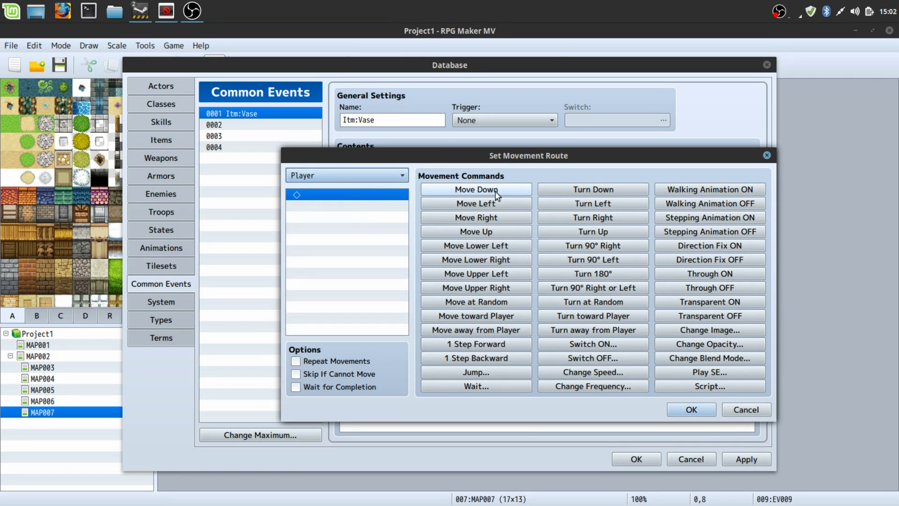
pyautogui.click(710, 247)
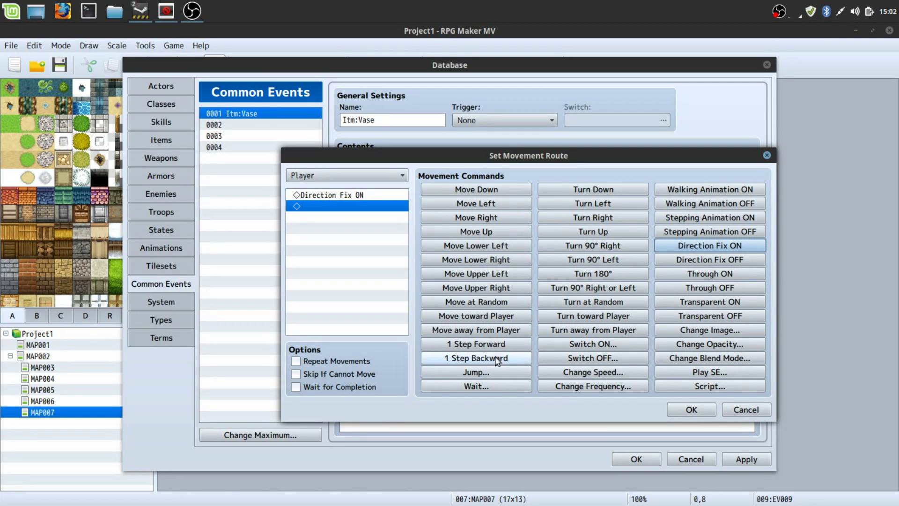
pyautogui.click(486, 344)
pyautogui.click(727, 259)
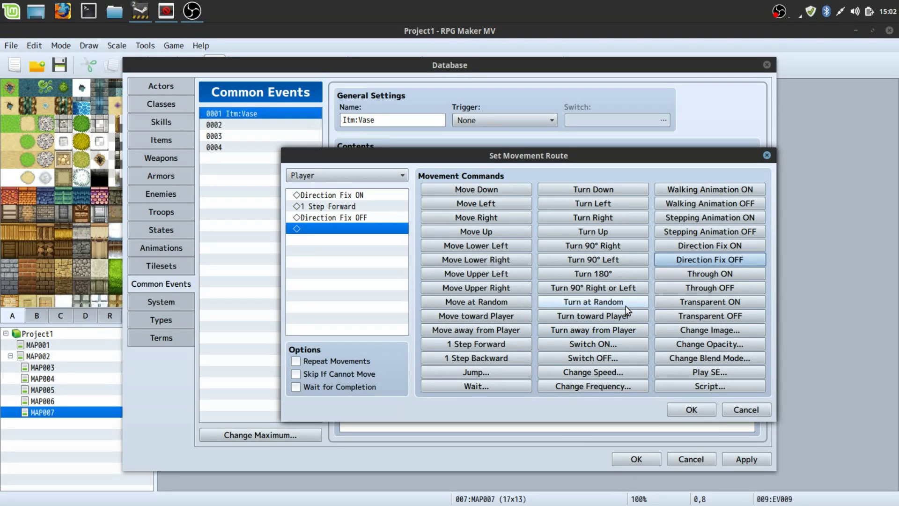
pyautogui.click(615, 278)
pyautogui.click(693, 410)
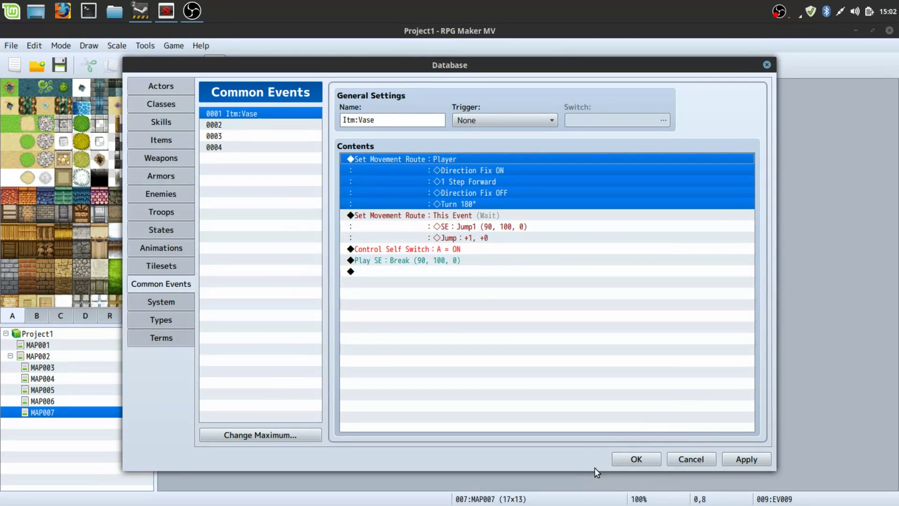
pyautogui.click(635, 459)
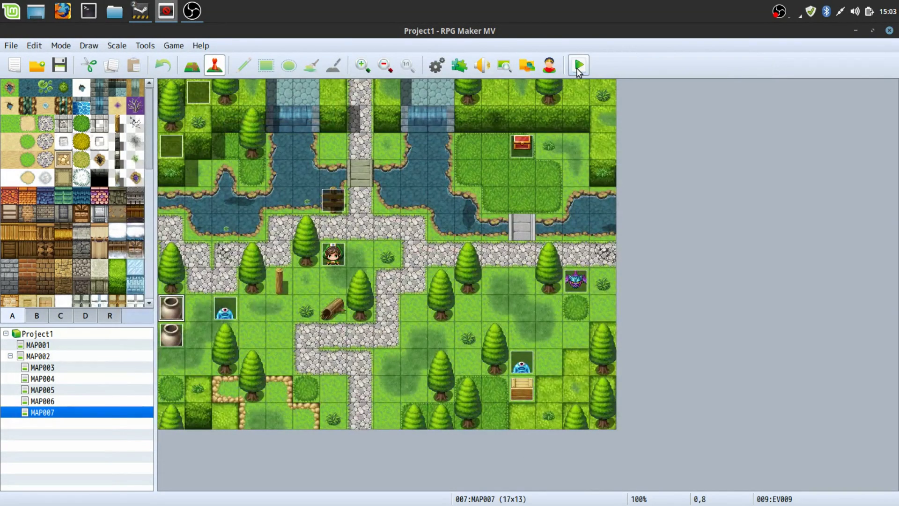
# - Set the player's starting position beside the vases and drag the lower pot next to it
pyautogui.rightClick(253, 324)
pyautogui.moveTo(365, 484)
pyautogui.click(420, 453)
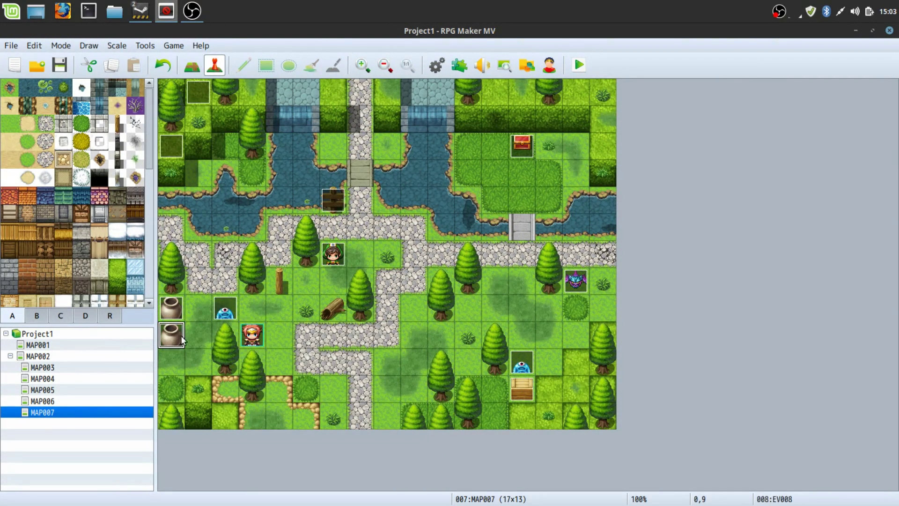
pyautogui.moveTo(181, 336); pyautogui.dragTo(281, 333)
# - Save the project and playtest MAP007, dismissing the found-gold message before closing the game
pyautogui.click(579, 66)
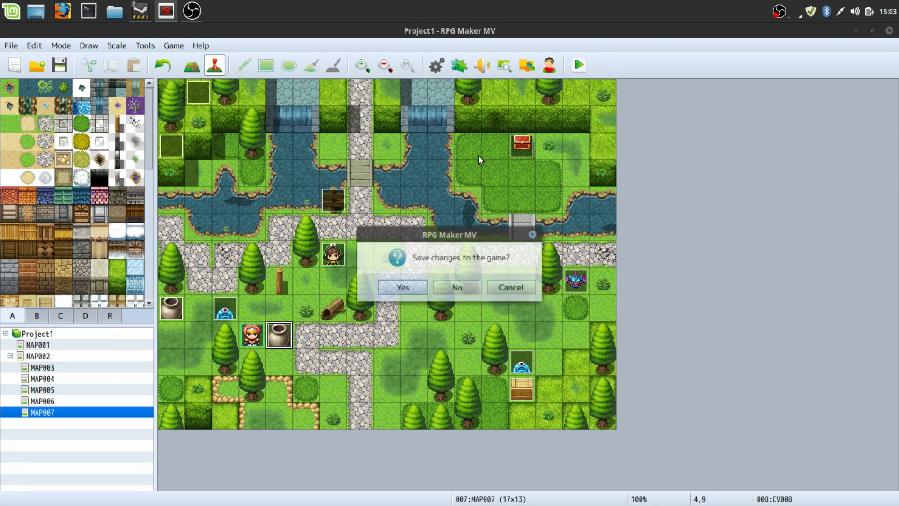
pyautogui.click(390, 290)
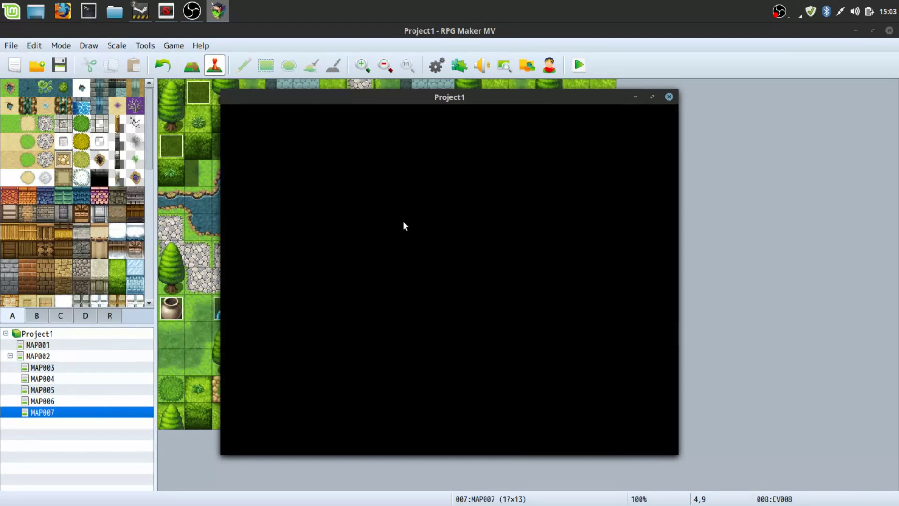
pyautogui.press('Return')
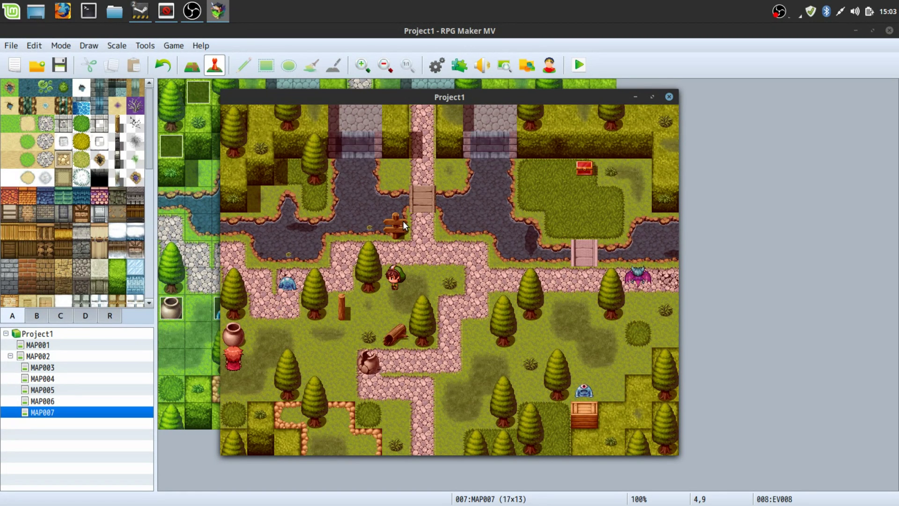
pyautogui.press('Return')
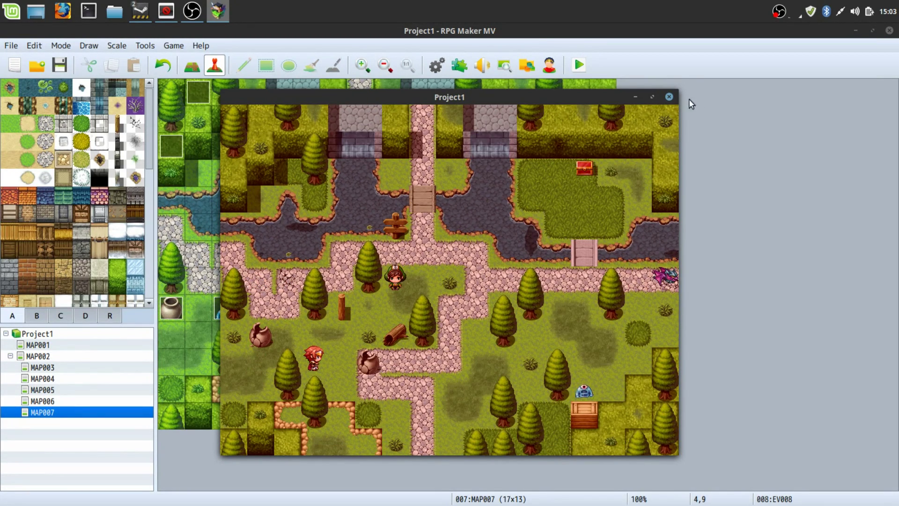
pyautogui.click(669, 97)
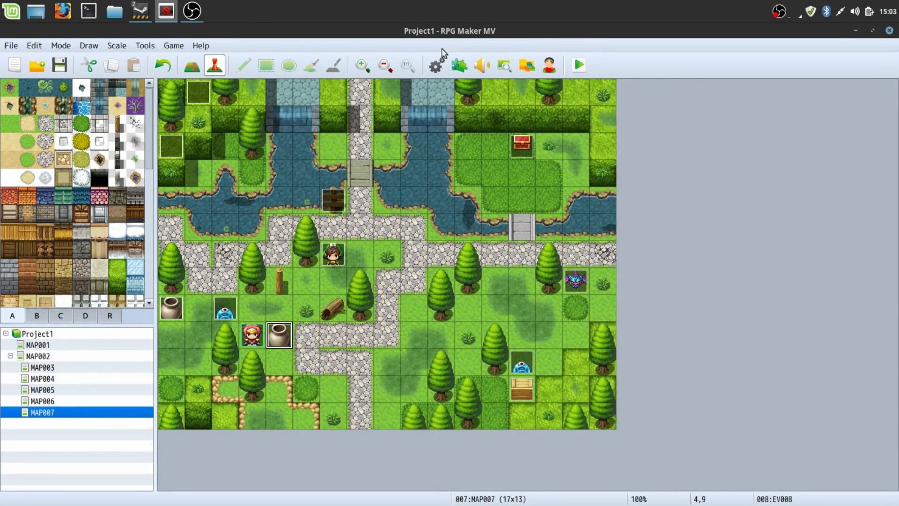
# - Delete the Player movement route block from the Itm:Vase common event
pyautogui.click(436, 66)
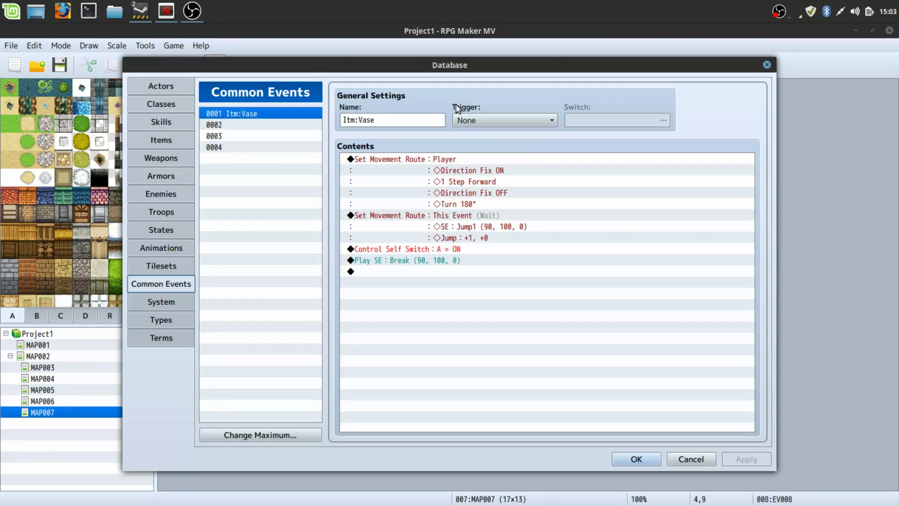
pyautogui.click(425, 158)
pyautogui.press('Delete')
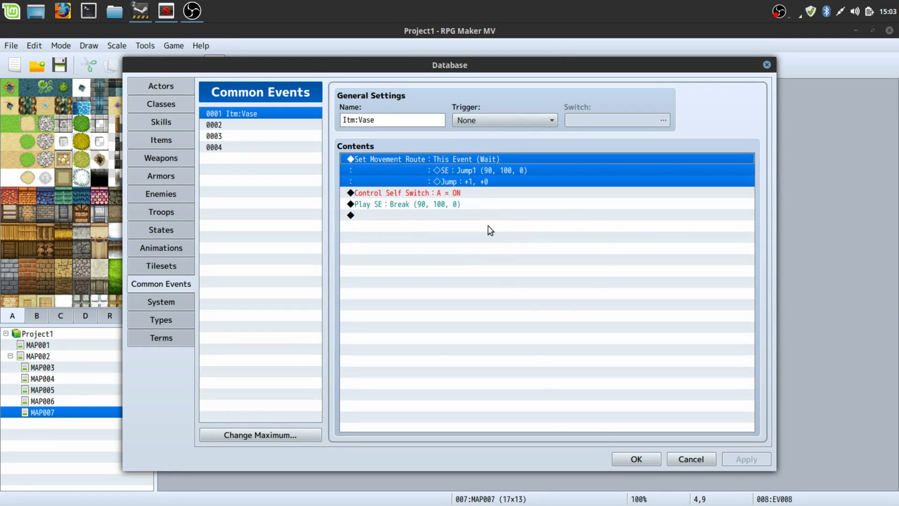
# - Set the vase's jump offset to +0, +0 and close the database keeping changes
pyautogui.press('Return')
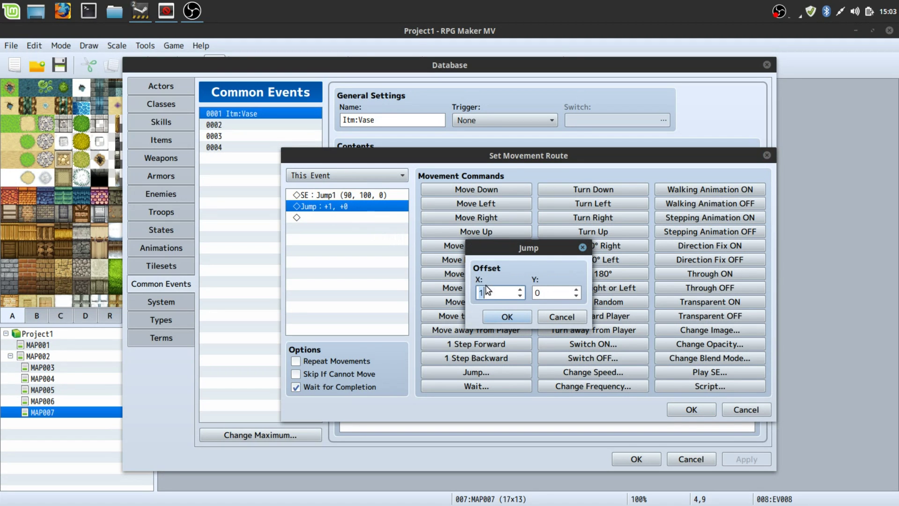
pyautogui.write('0')
pyautogui.click(507, 317)
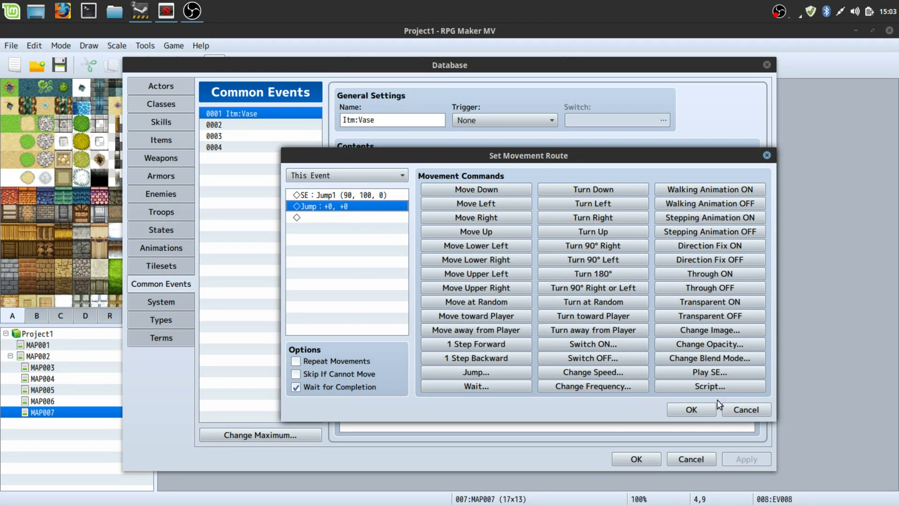
pyautogui.click(692, 410)
pyautogui.click(617, 463)
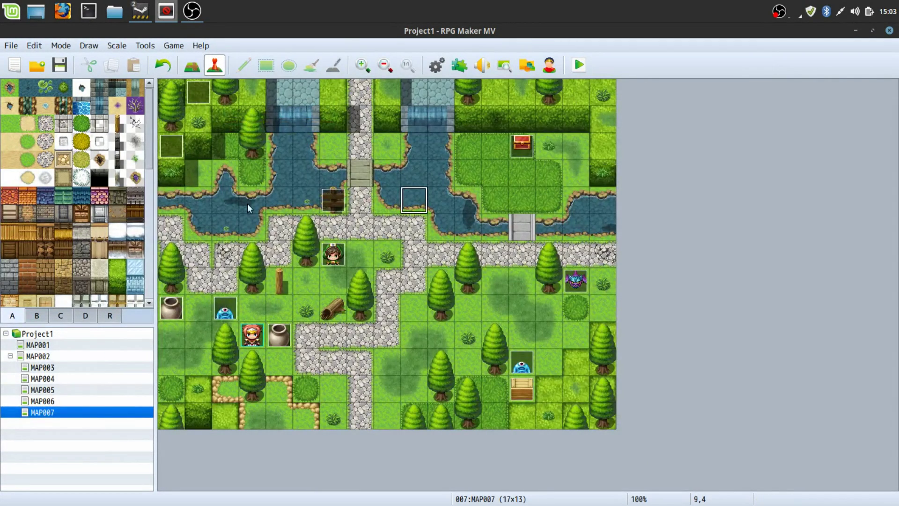
pyautogui.rightClick(380, 292)
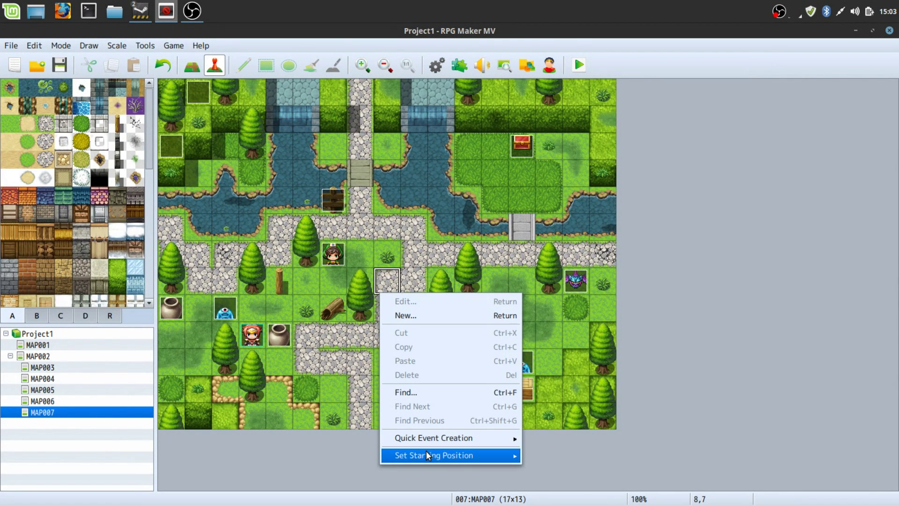
pyautogui.press('Escape')
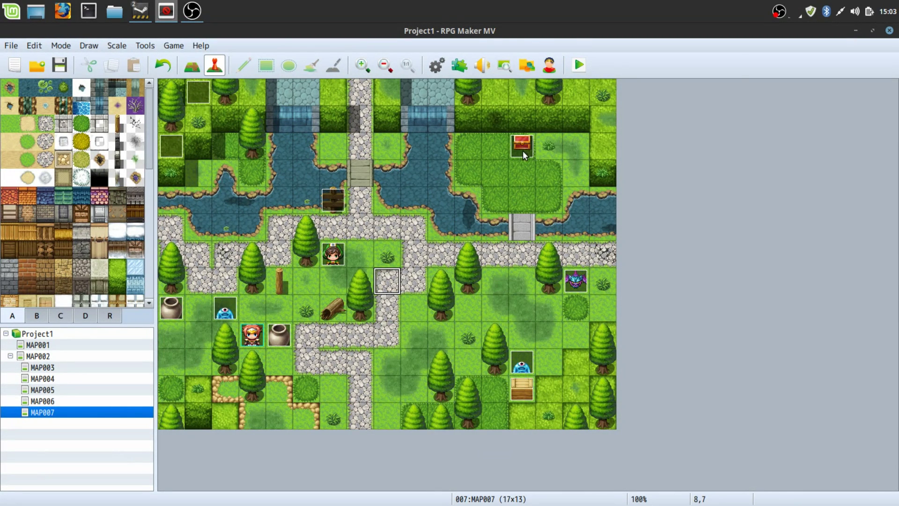
pyautogui.doubleClick(523, 150)
pyautogui.click(735, 62)
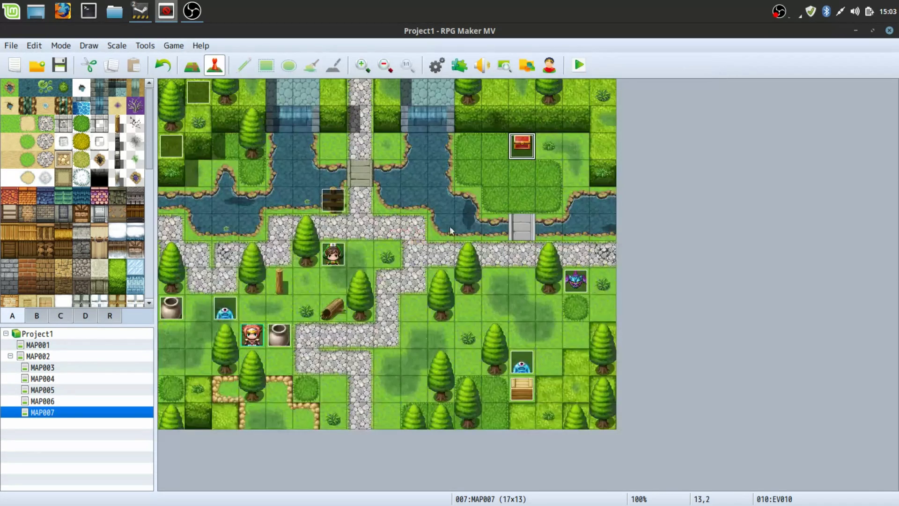
pyautogui.click(523, 365)
pyautogui.click(584, 276)
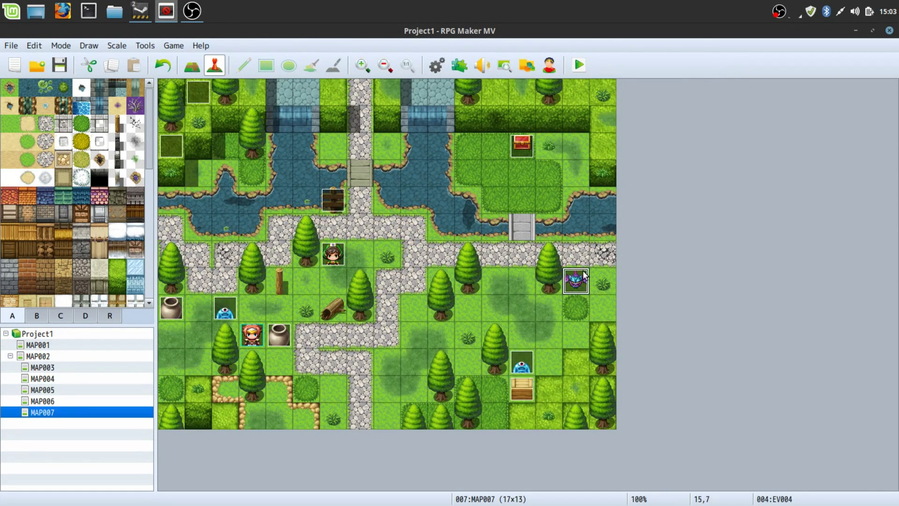
pyautogui.click(522, 353)
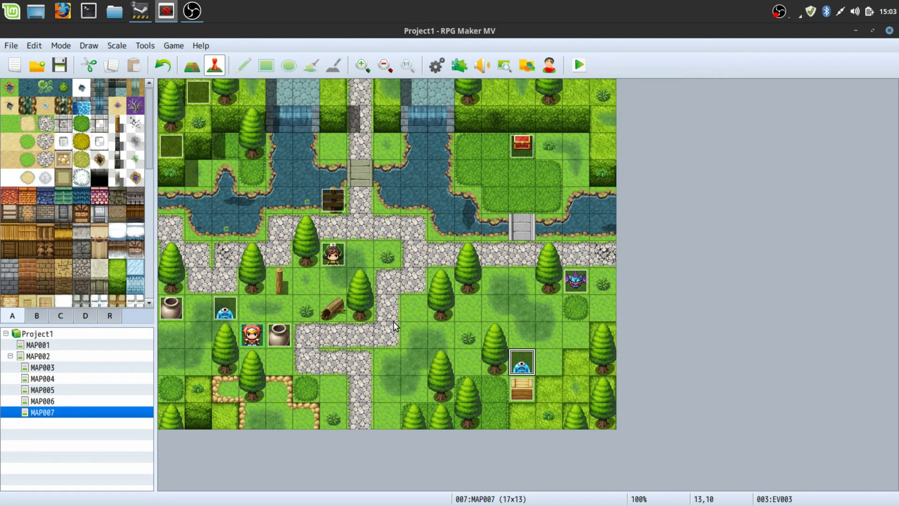
pyautogui.click(233, 310)
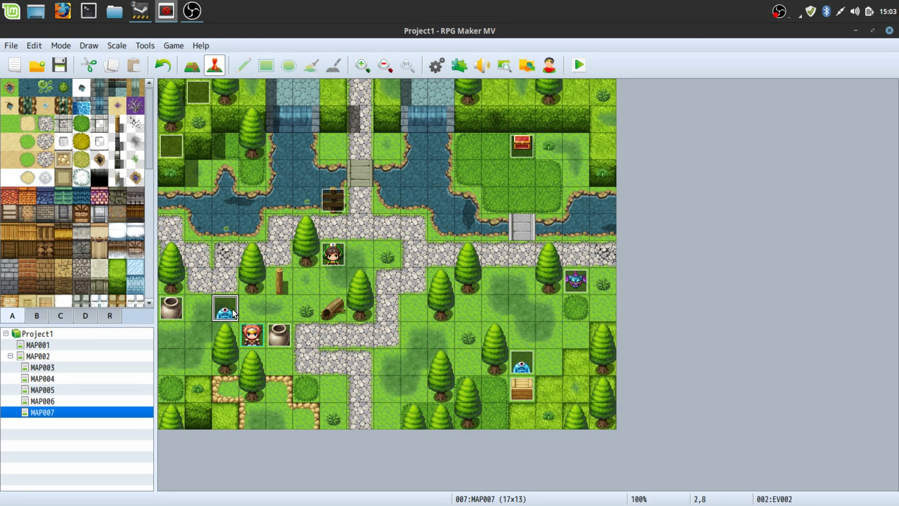
pyautogui.click(283, 308)
pyautogui.click(529, 383)
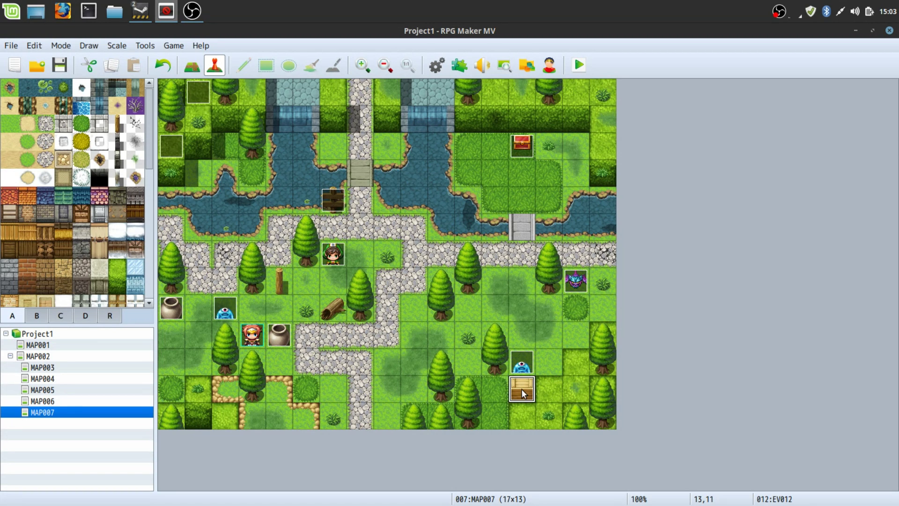
pyautogui.doubleClick(521, 389)
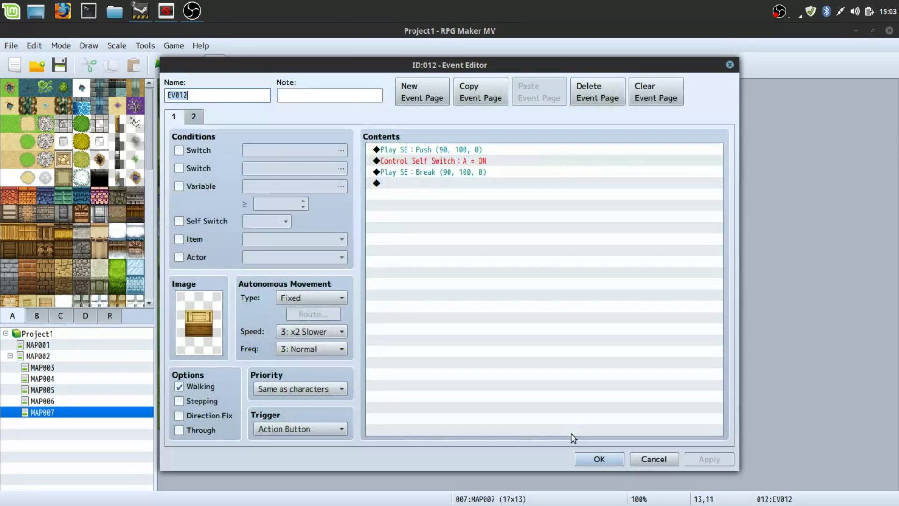
pyautogui.click(653, 459)
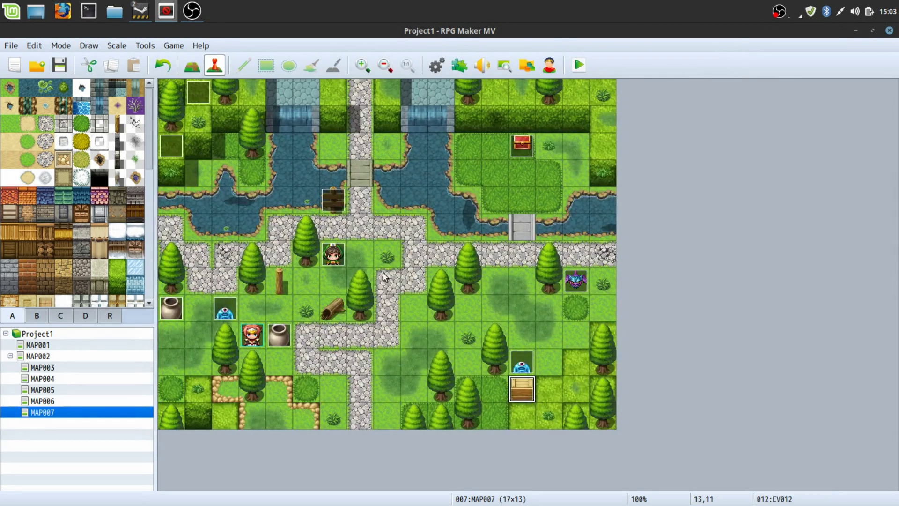
pyautogui.click(383, 273)
pyautogui.click(372, 225)
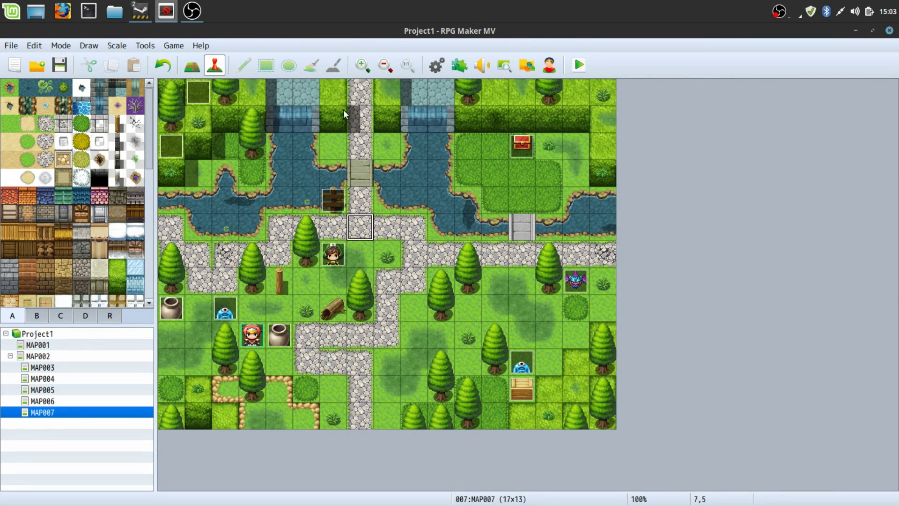
pyautogui.click(360, 111)
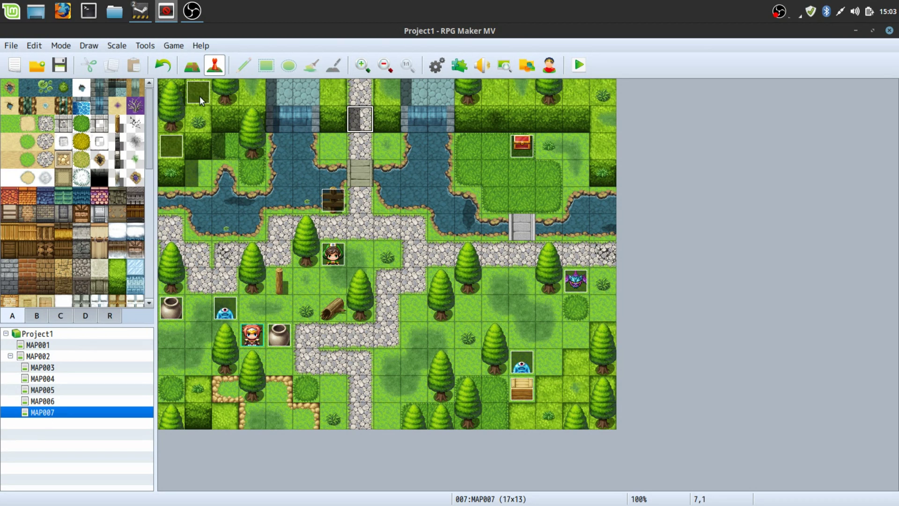